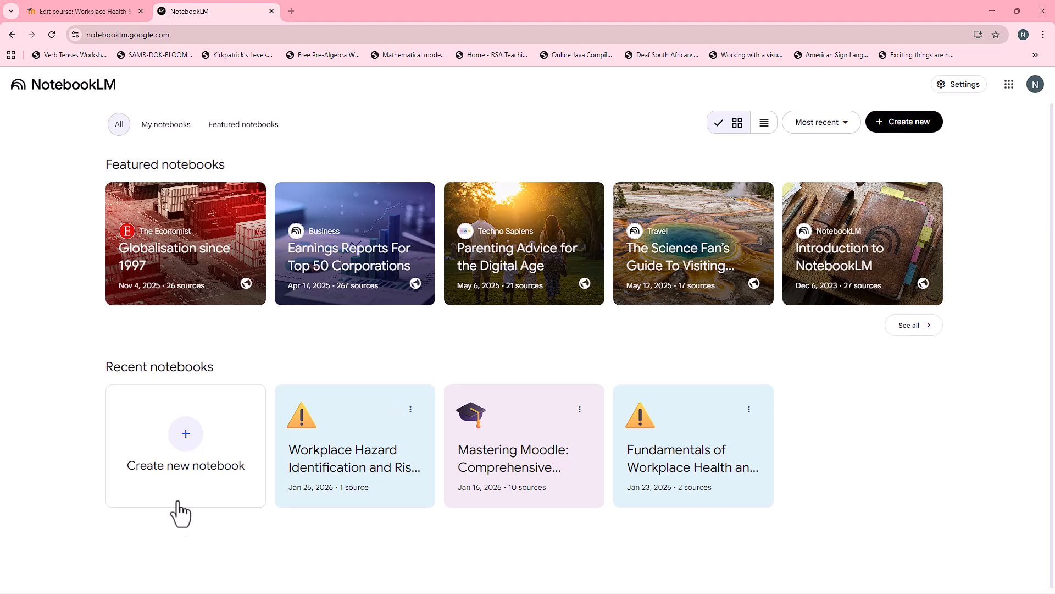
Create a new notebook and upload "Module 2 Hazard Identification and Risk Awareness Video Overview.docx" as its source
{"action": "left_click", "coordinate": [182, 439]}
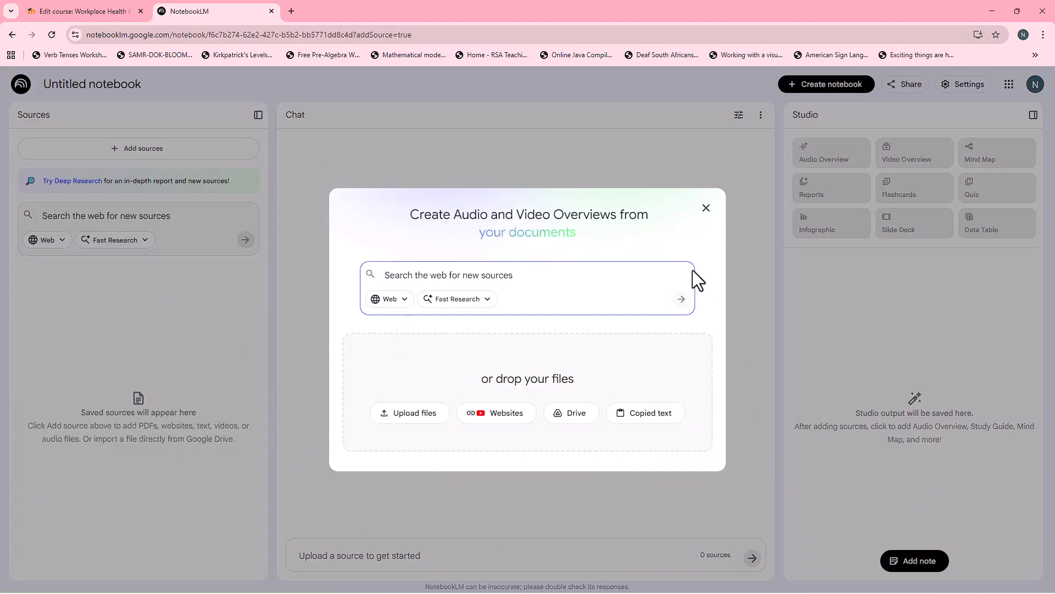
{"action": "left_click", "coordinate": [412, 424]}
{"action": "double_click", "coordinate": [191, 115]}
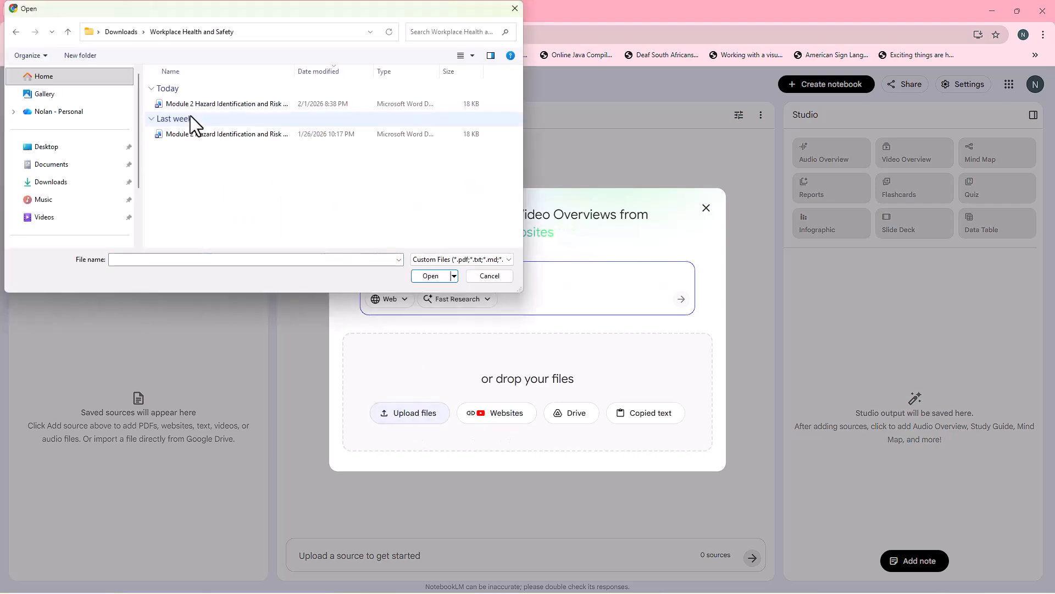
{"action": "left_click", "coordinate": [227, 105]}
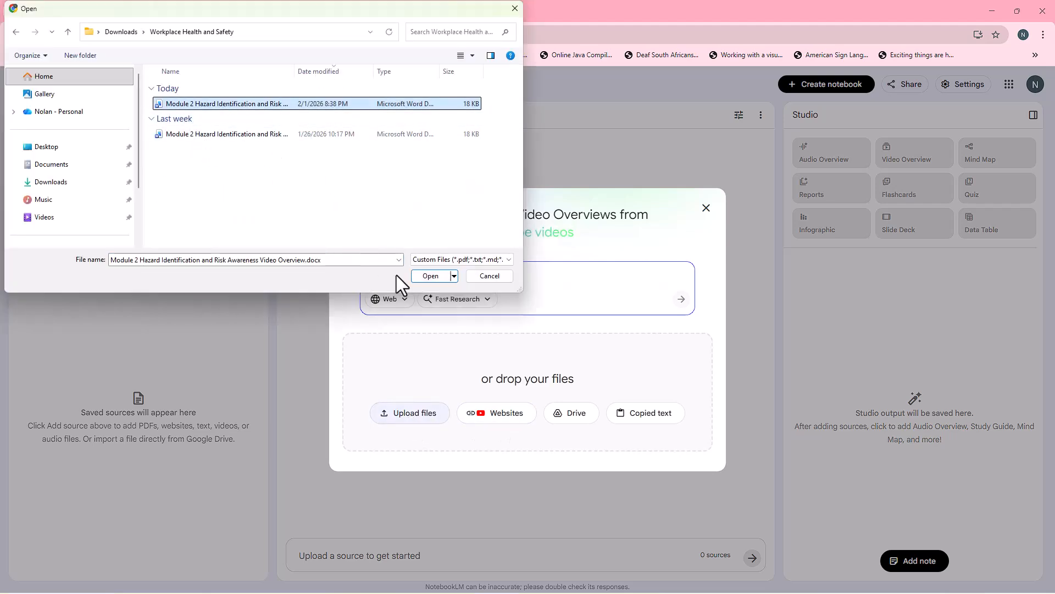
{"action": "left_click", "coordinate": [428, 277]}
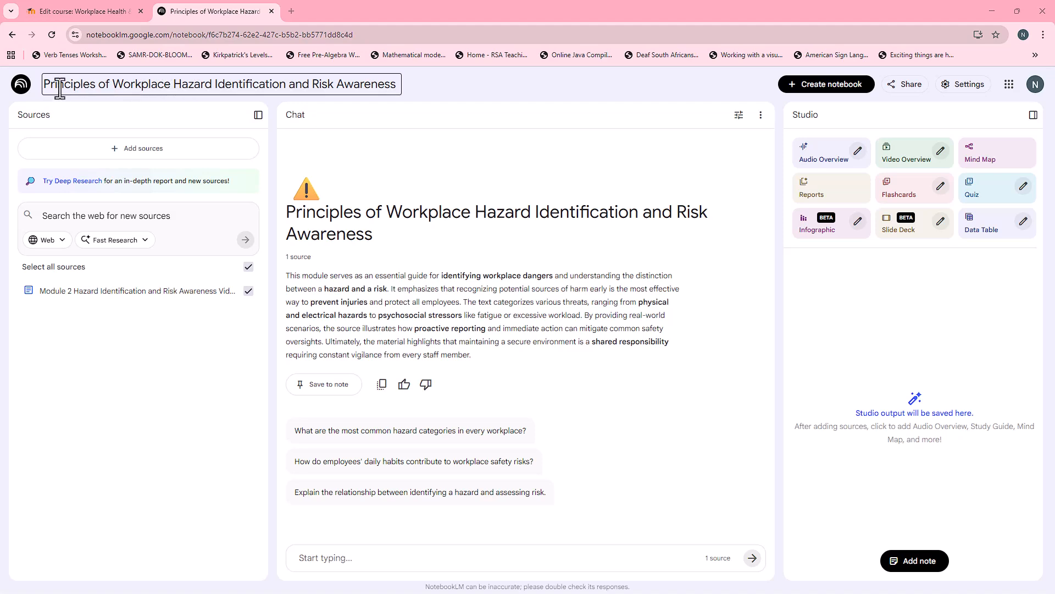
Rename the notebook as "Hazard Identification and Risk Awareness"
{"action": "left_click_drag", "start_coordinate": [43, 86], "coordinate": [399, 85]}
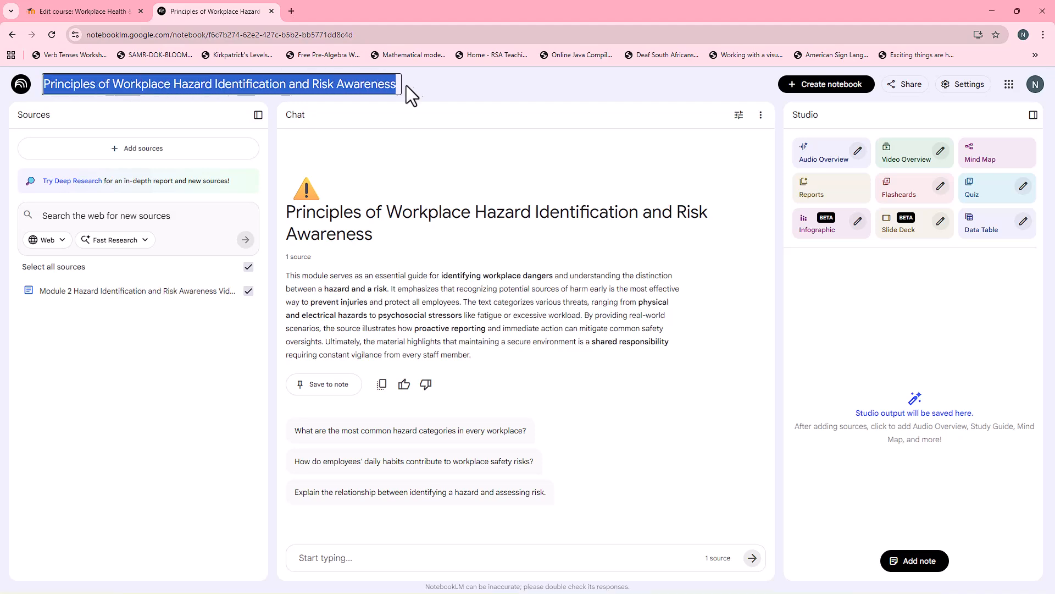
{"action": "key", "text": "BackSpace"}
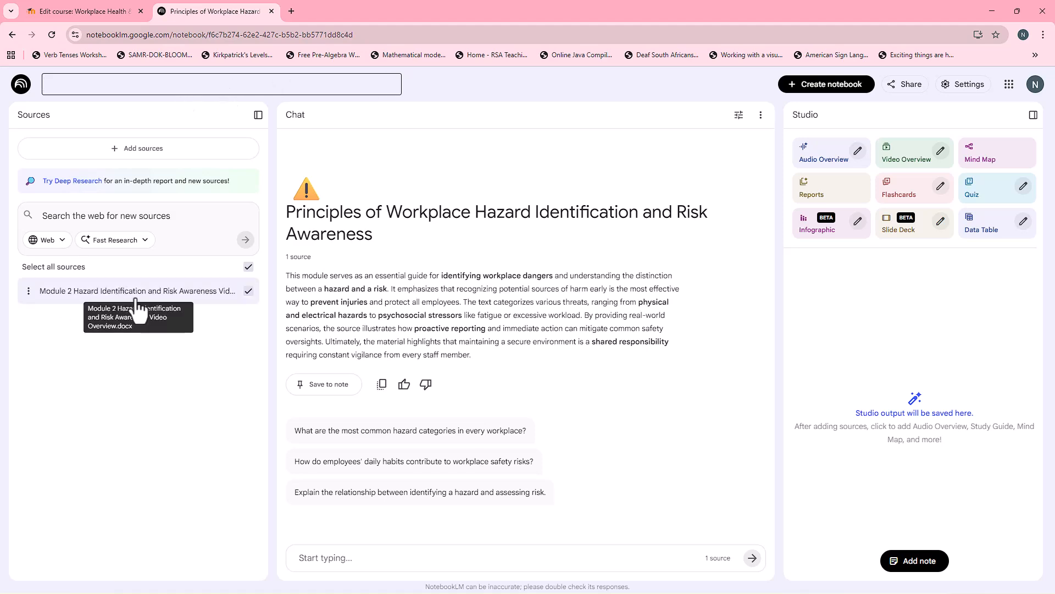
{"action": "type", "text": "Hazard Identification and Risk Awareness"}
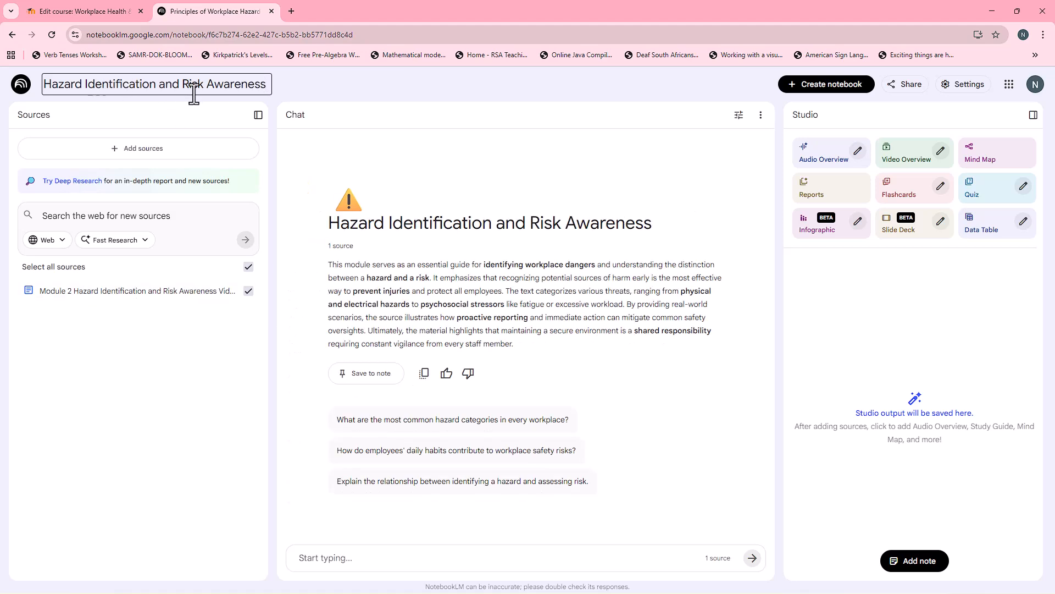
{"action": "left_click", "coordinate": [413, 236]}
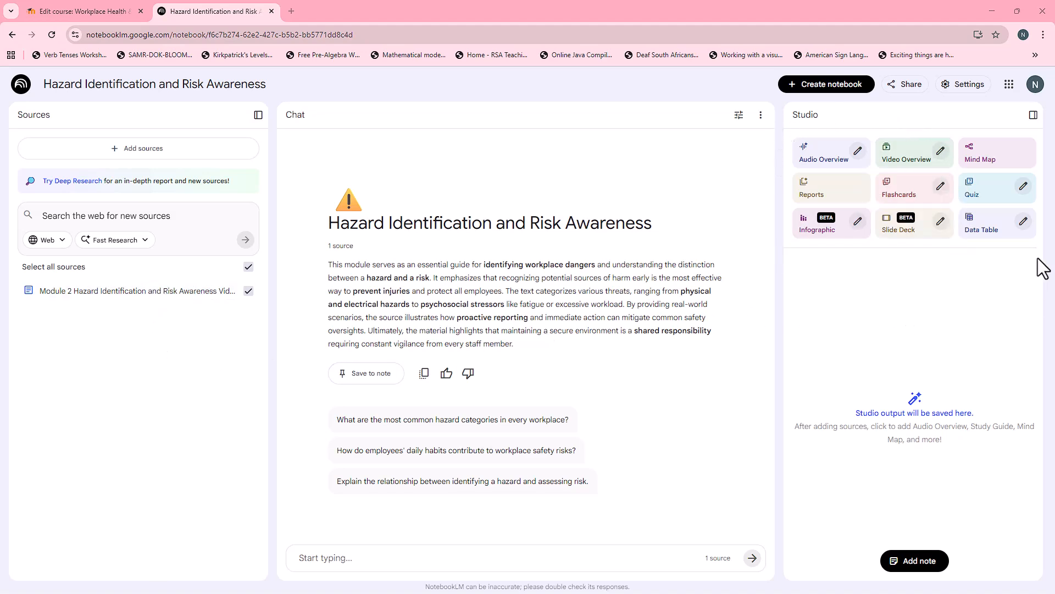
Generate a Video Overview from the notebook's source and download the finished video
{"action": "left_click", "coordinate": [908, 160]}
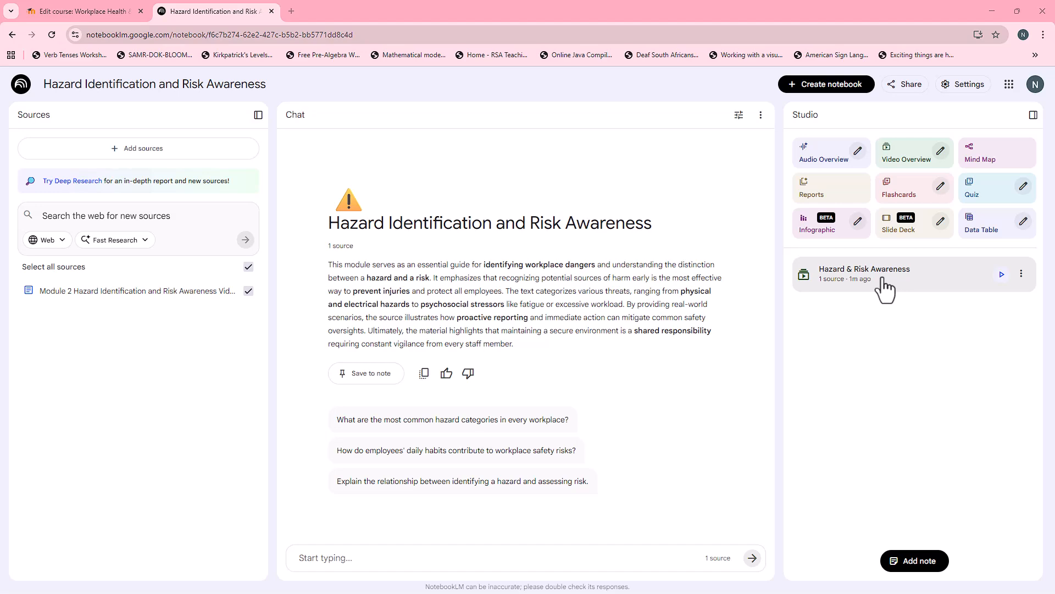
{"action": "left_click", "coordinate": [884, 289]}
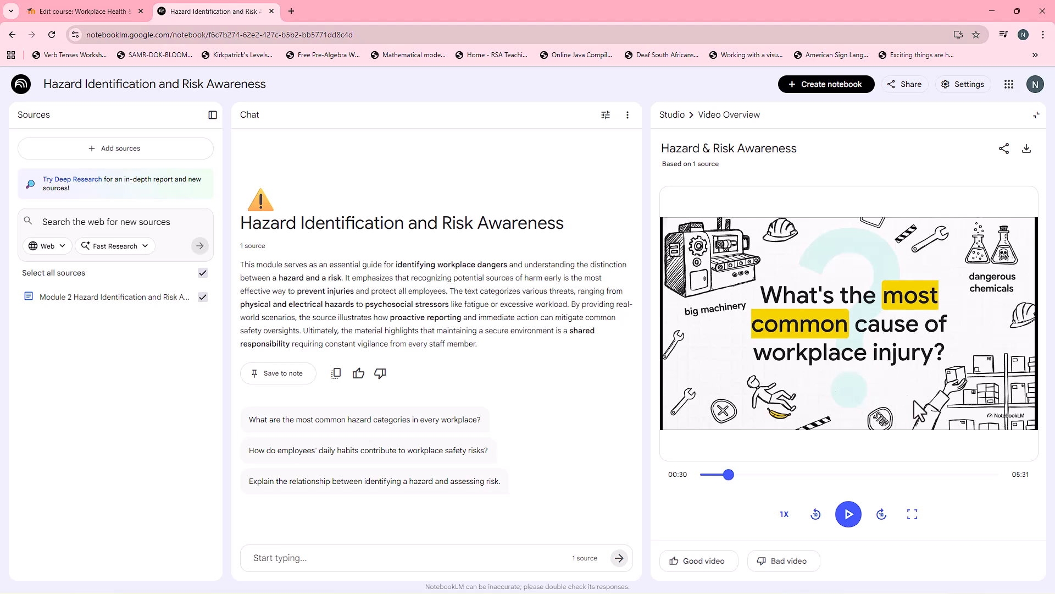
{"action": "left_click", "coordinate": [1026, 148]}
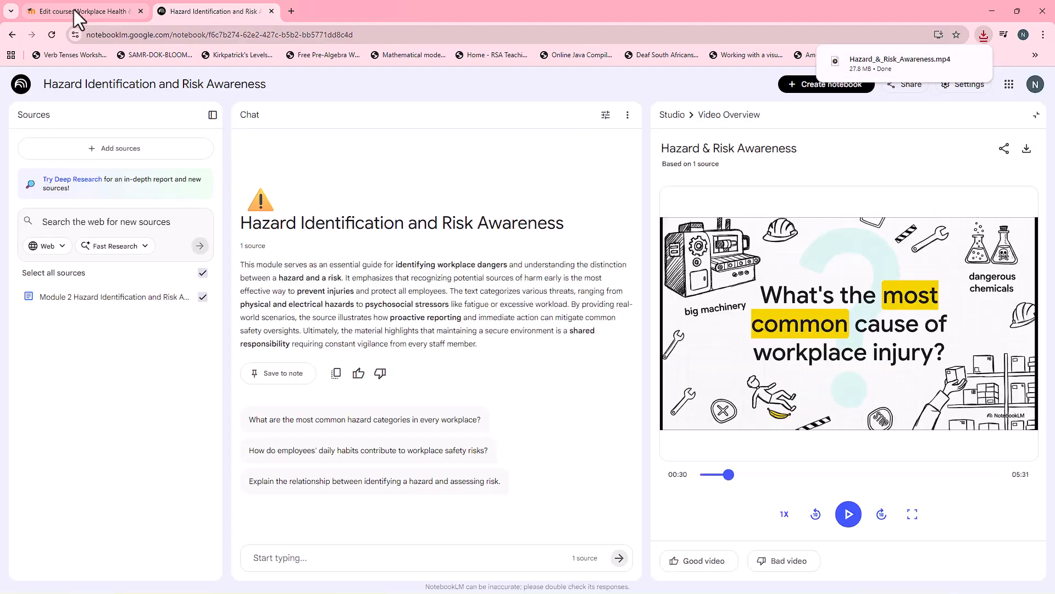
Switch to the Moodle course and open the settings of Module 2's "Video: Short overview video (2–3 minutes)" activity
{"action": "left_click", "coordinate": [74, 12]}
{"action": "scroll", "coordinate": [440, 423], "scroll_direction": "down", "scroll_amount": 7}
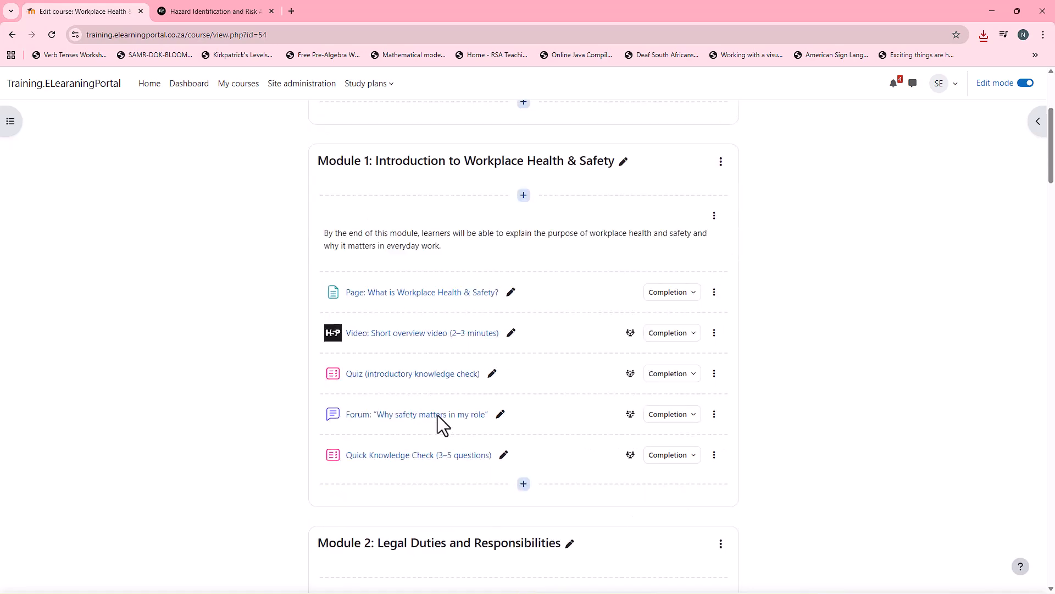
{"action": "scroll", "coordinate": [438, 416], "scroll_direction": "down", "scroll_amount": 4}
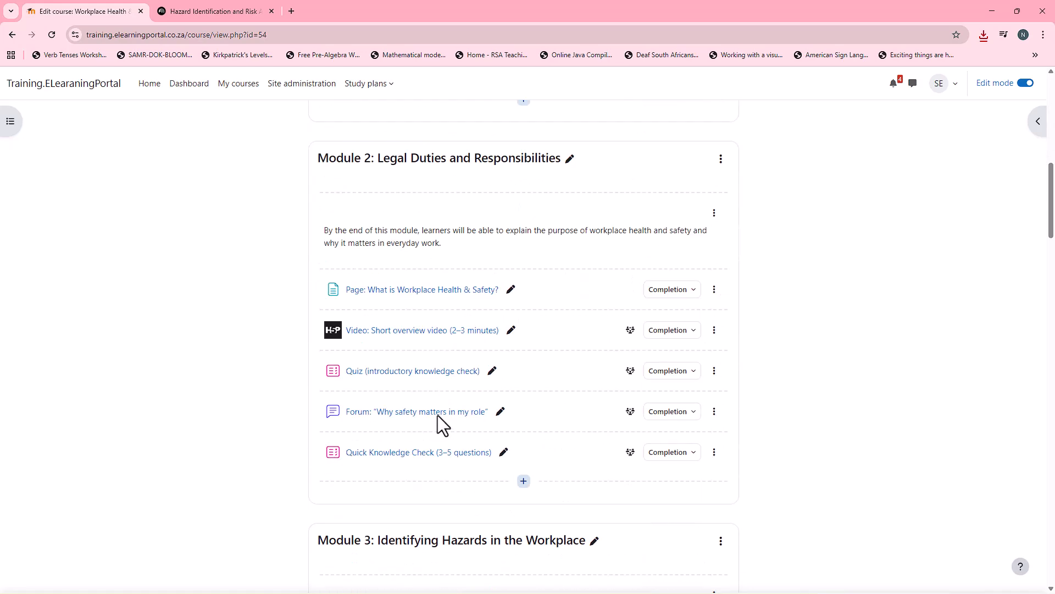
{"action": "left_click", "coordinate": [409, 335]}
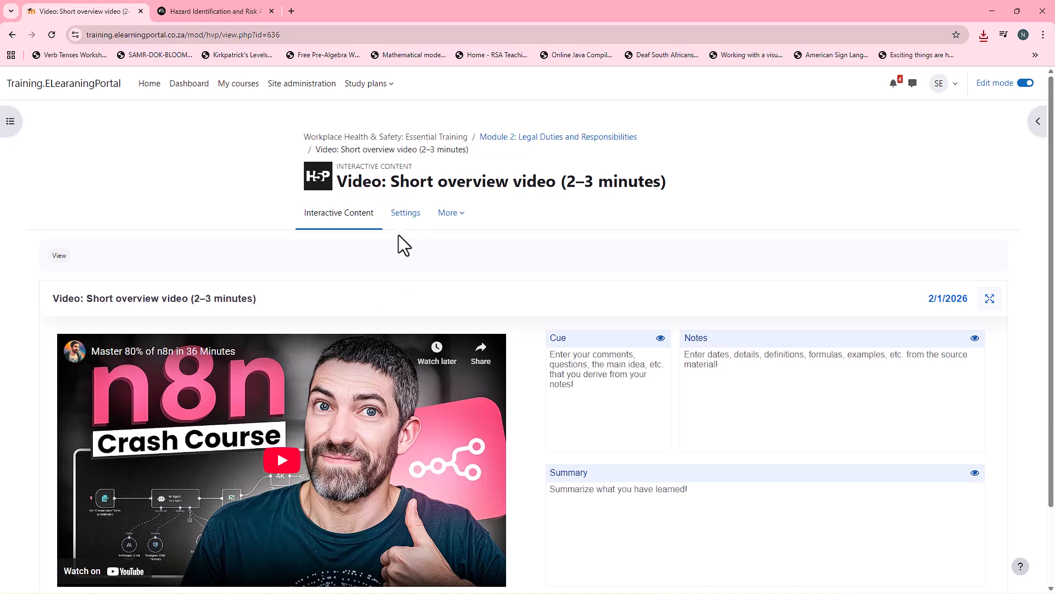
{"action": "left_click", "coordinate": [406, 215]}
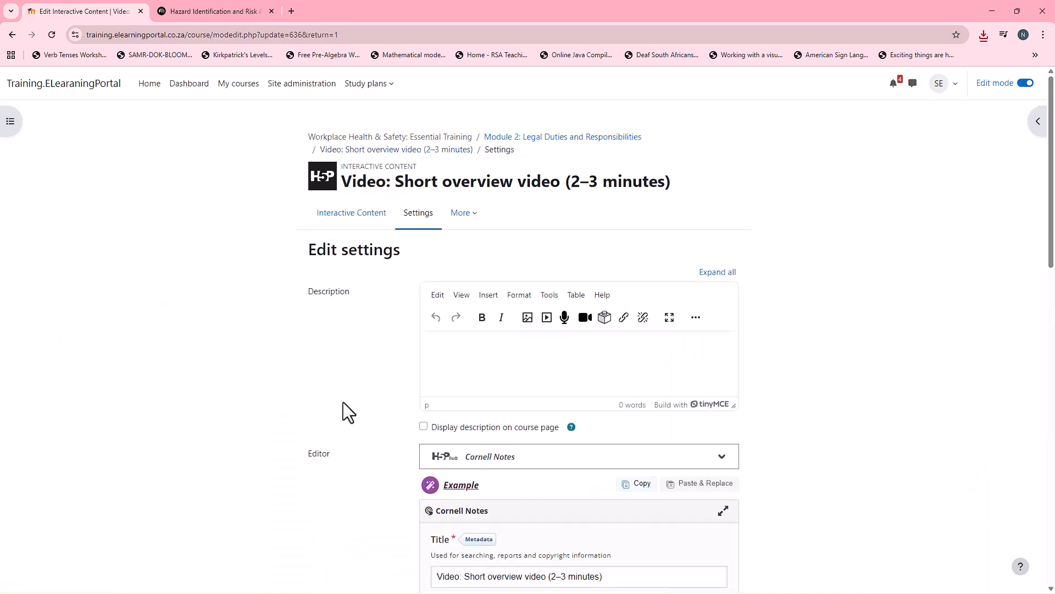
Replace the activity's YouTube video source with the downloaded Hazard_&_Risk_Awareness.mp4 file, then save and display the activity
{"action": "scroll", "coordinate": [341, 413], "scroll_direction": "down", "scroll_amount": 10}
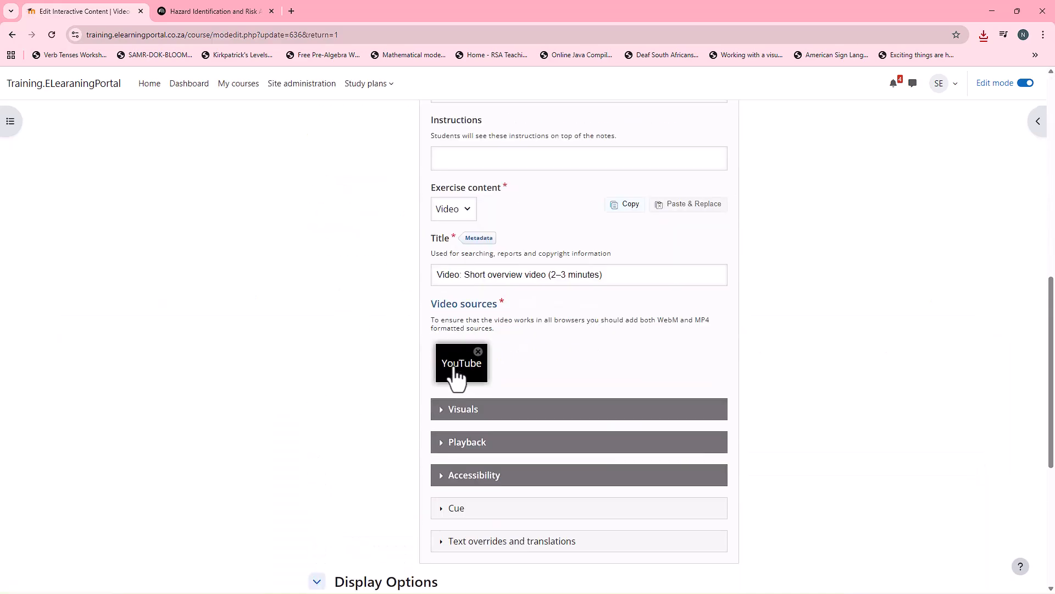
{"action": "left_click", "coordinate": [460, 371]}
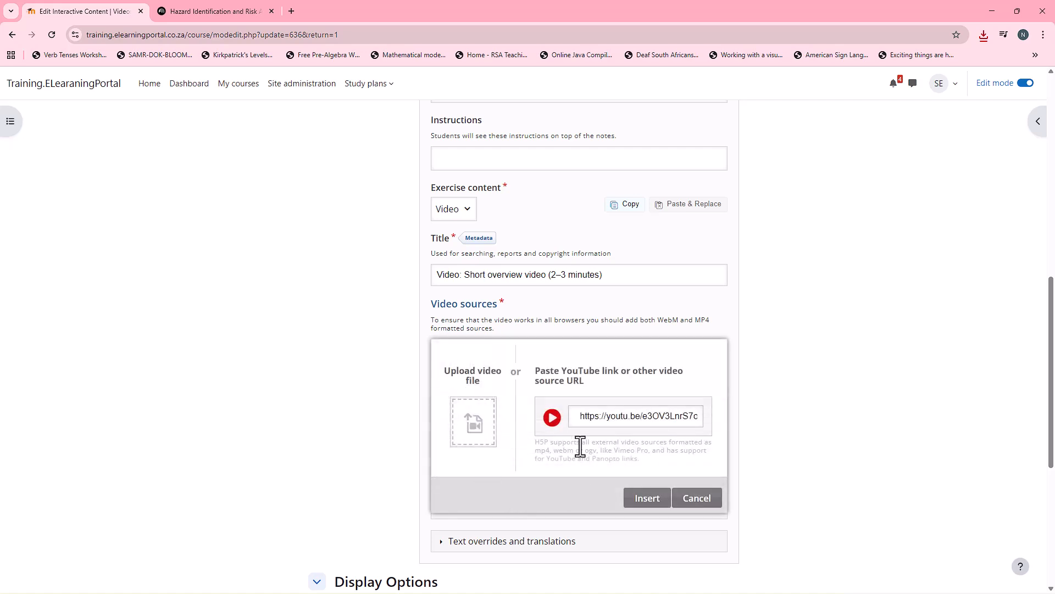
{"action": "left_click_drag", "start_coordinate": [576, 416], "coordinate": [700, 417]}
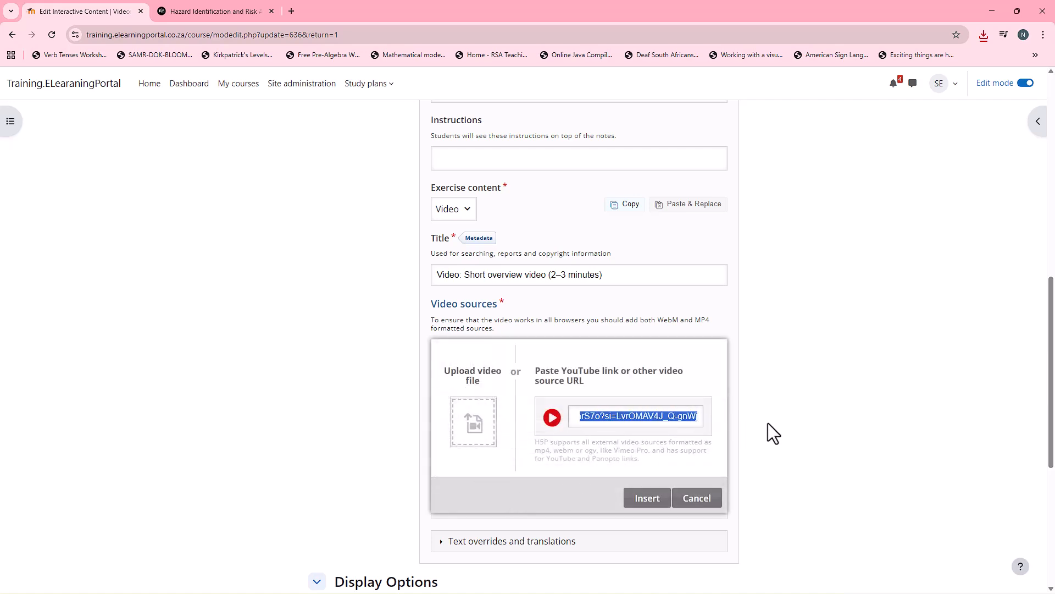
{"action": "key", "text": "BackSpace"}
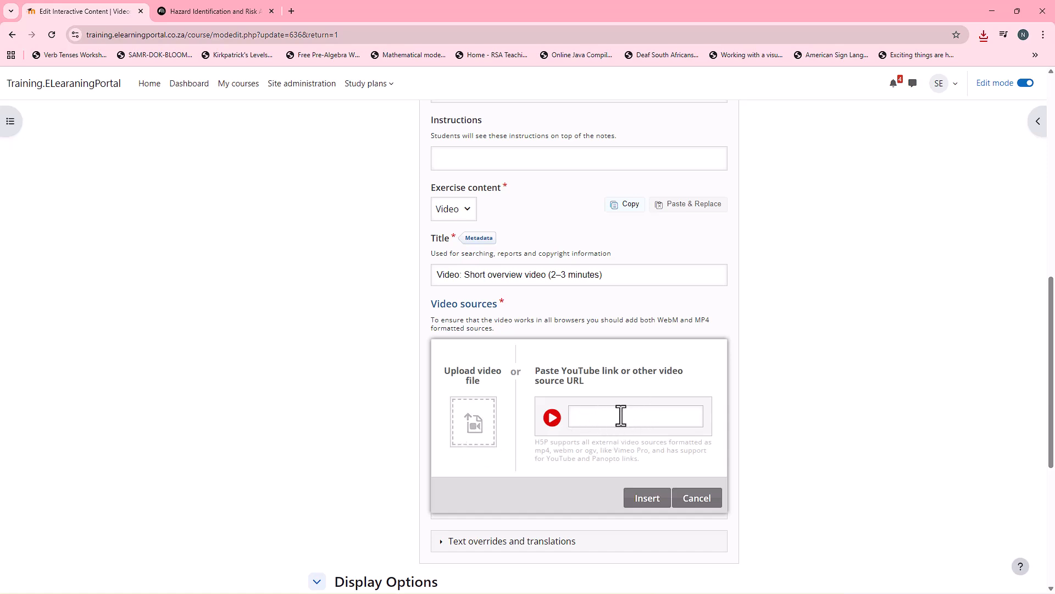
{"action": "left_click", "coordinate": [474, 431]}
{"action": "left_click", "coordinate": [51, 182]}
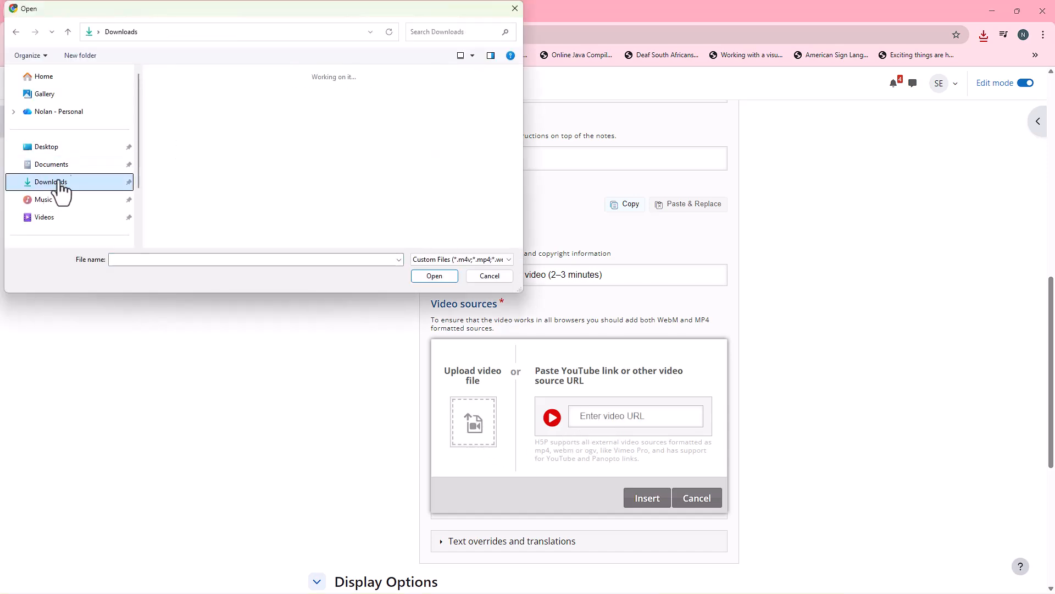
{"action": "left_click", "coordinate": [178, 117]}
{"action": "left_click", "coordinate": [431, 276]}
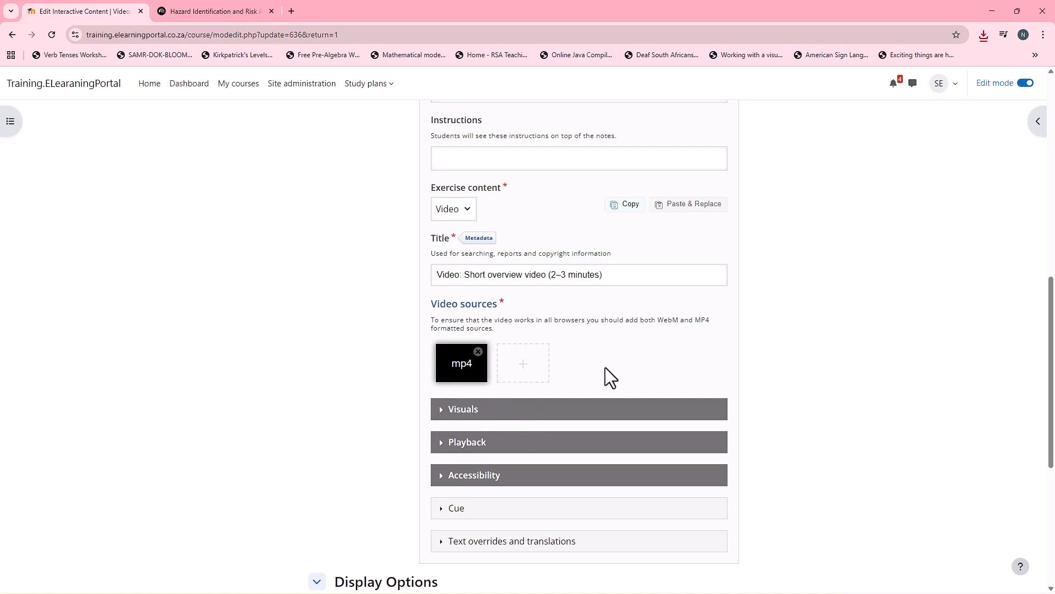
{"action": "scroll", "coordinate": [370, 384], "scroll_direction": "down", "scroll_amount": 5}
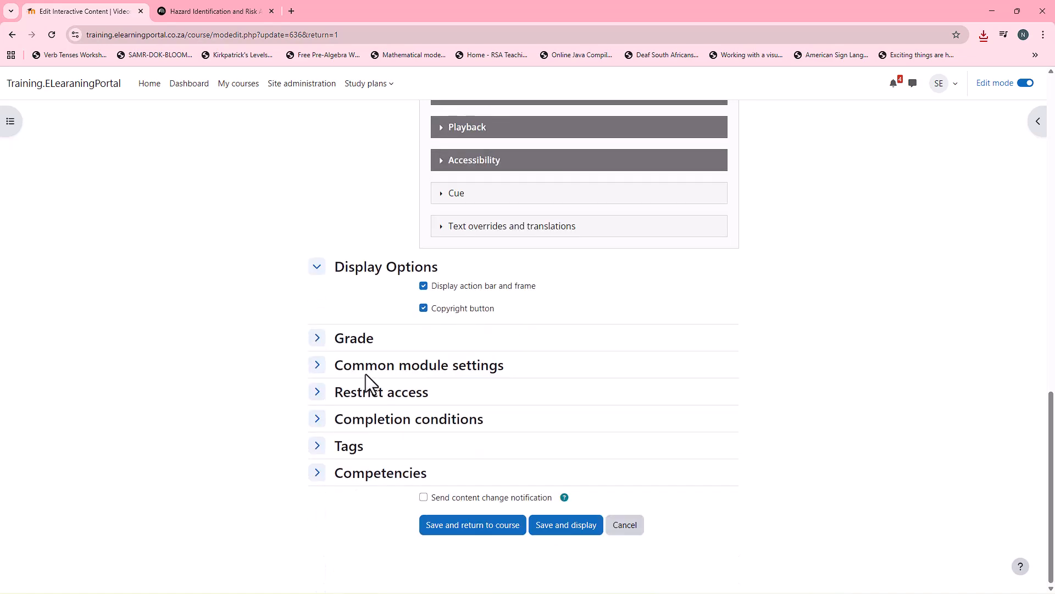
{"action": "left_click", "coordinate": [566, 529]}
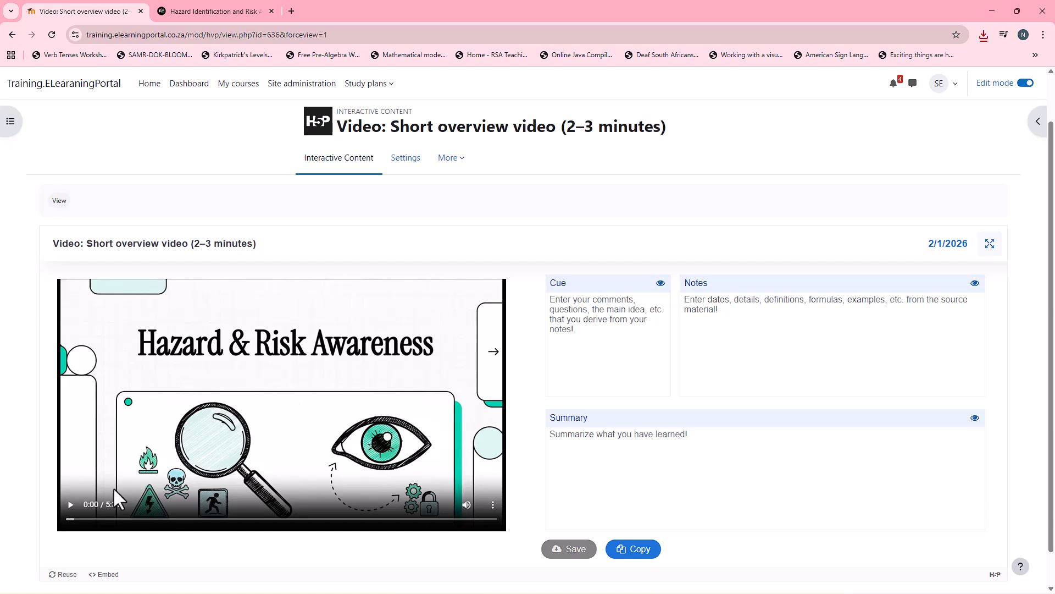
Play the uploaded video briefly, try the Cue, Notes and Summary fields, and pause the playback
{"action": "left_click", "coordinate": [70, 505]}
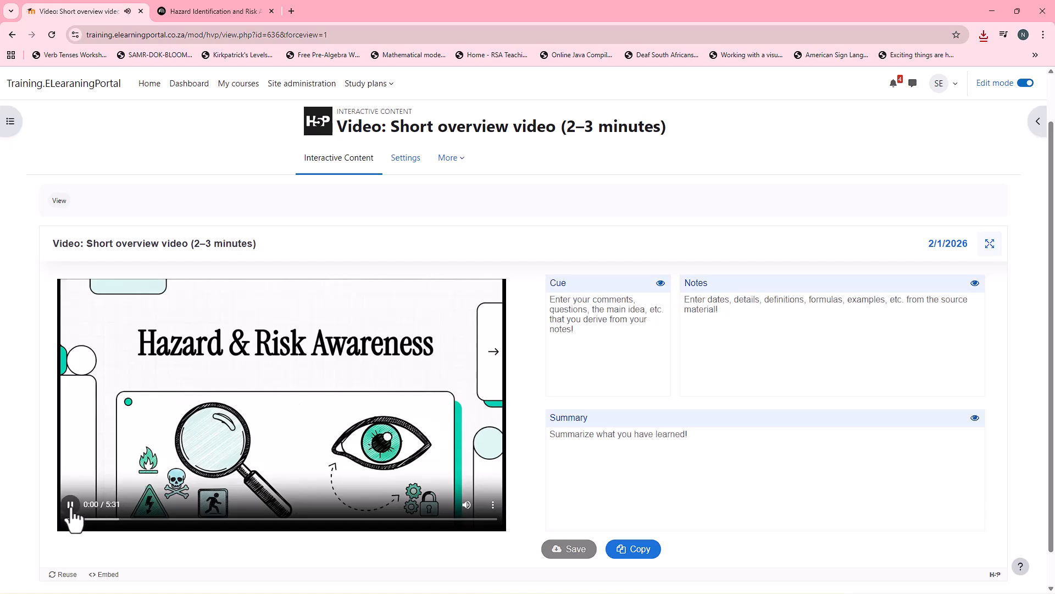
{"action": "left_click", "coordinate": [592, 323]}
{"action": "left_click", "coordinate": [758, 325]}
{"action": "left_click", "coordinate": [626, 452]}
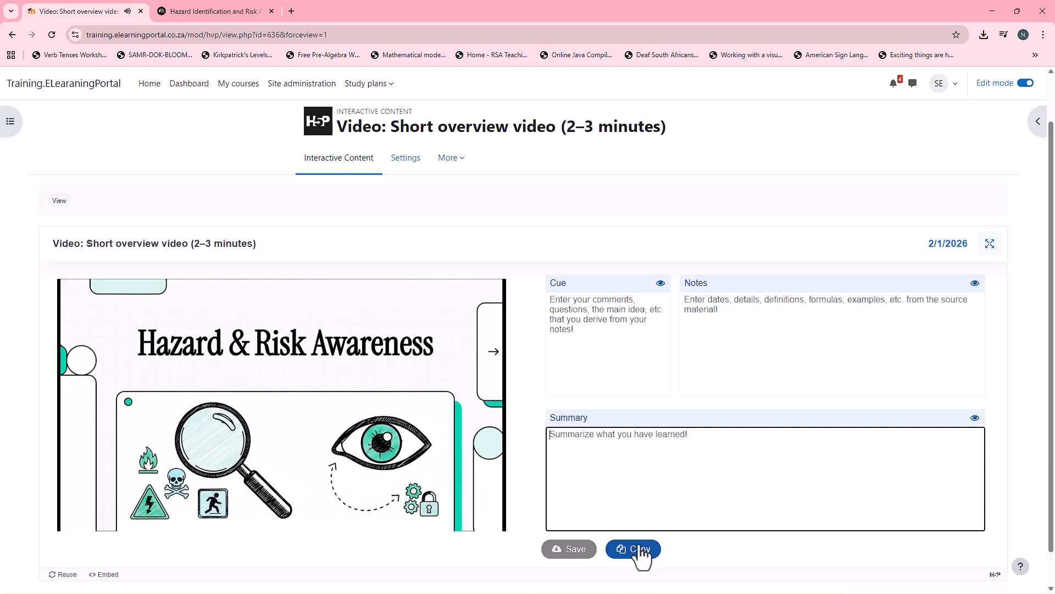
{"action": "left_click", "coordinate": [70, 504]}
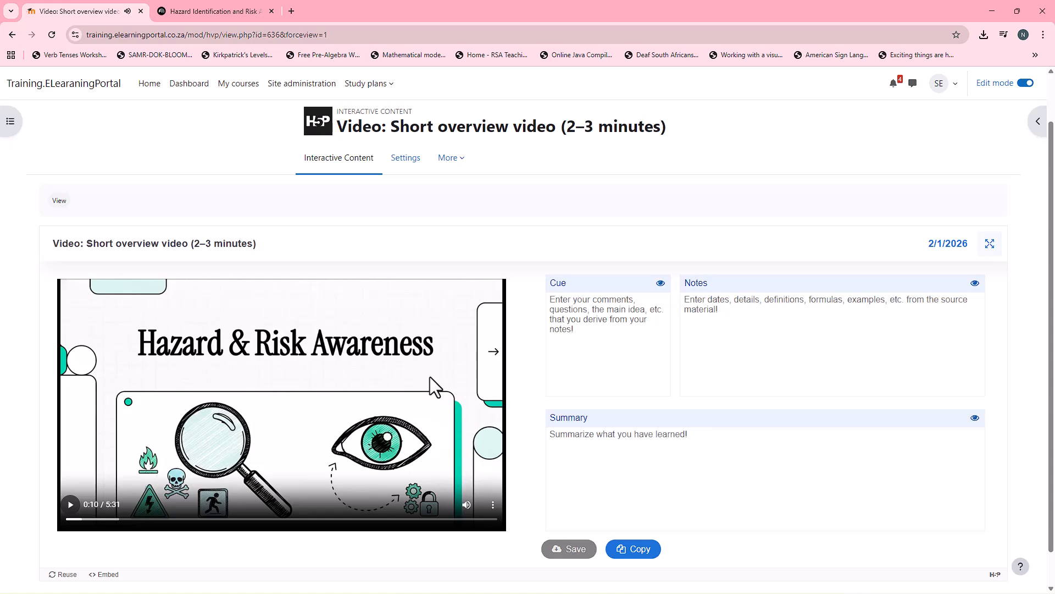
Switch to NotebookLM, return to the Studio overview, and open Gemini in a new browser tab
{"action": "left_click", "coordinate": [219, 11]}
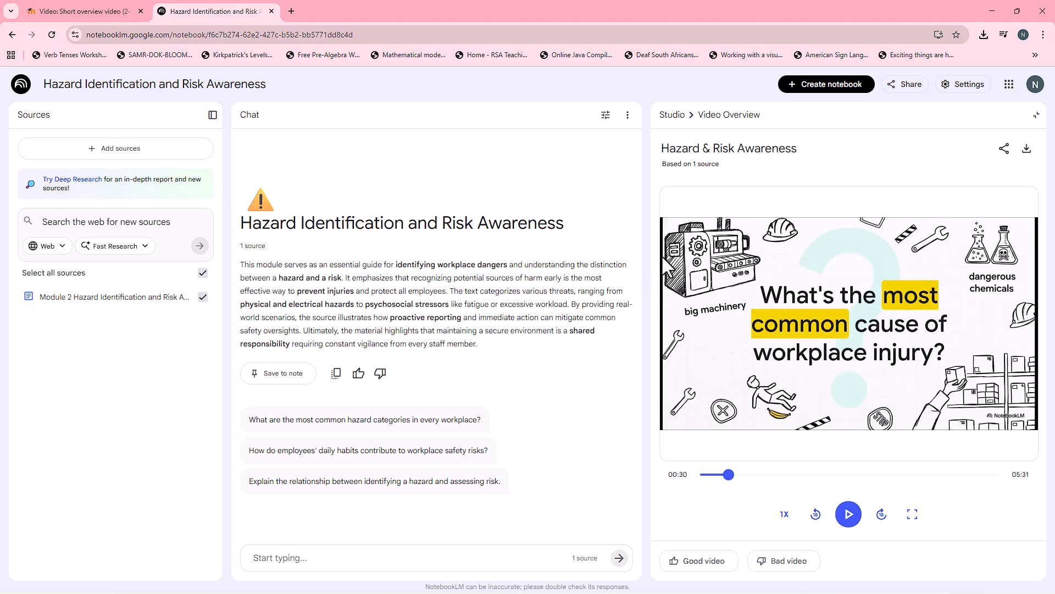
{"action": "left_click", "coordinate": [672, 115]}
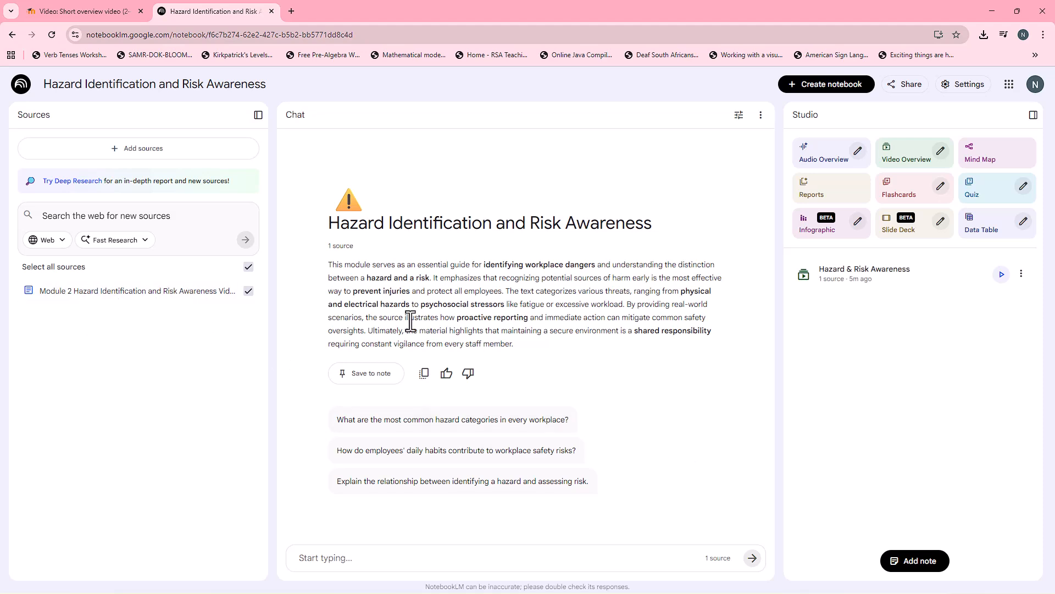
{"action": "left_click", "coordinate": [291, 12]}
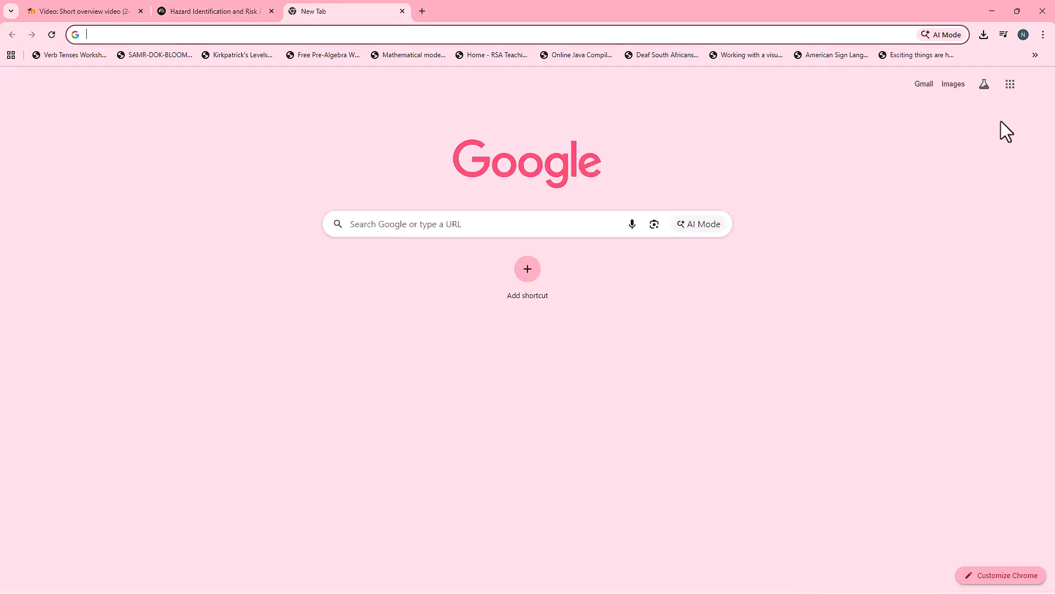
{"action": "left_click", "coordinate": [1010, 87]}
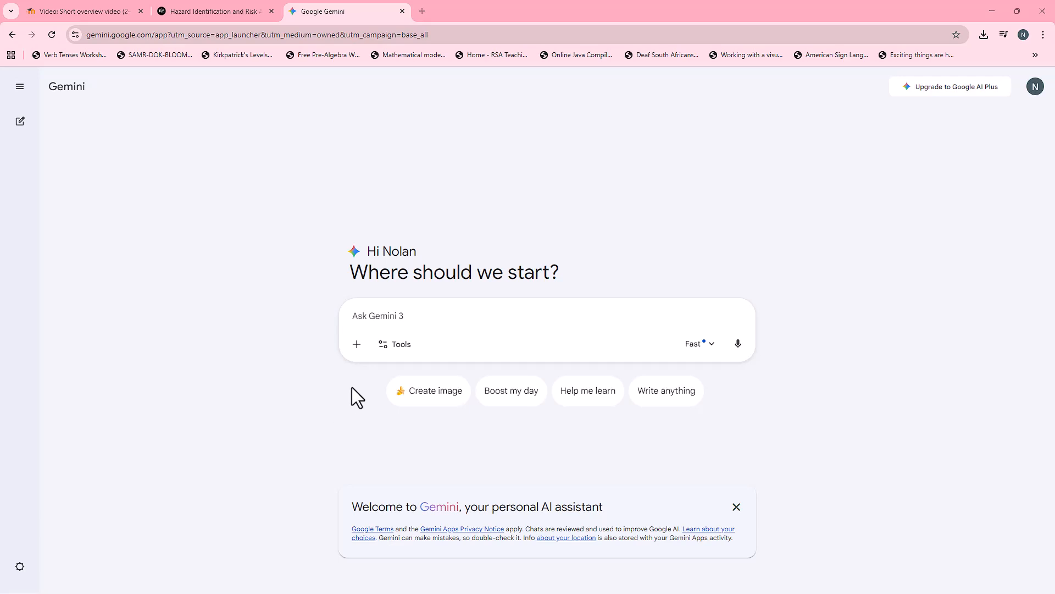
Attach the "Hazard Identification and Risk Awareness" notebook from NotebookLM to the Gemini prompt
{"action": "left_click", "coordinate": [357, 357]}
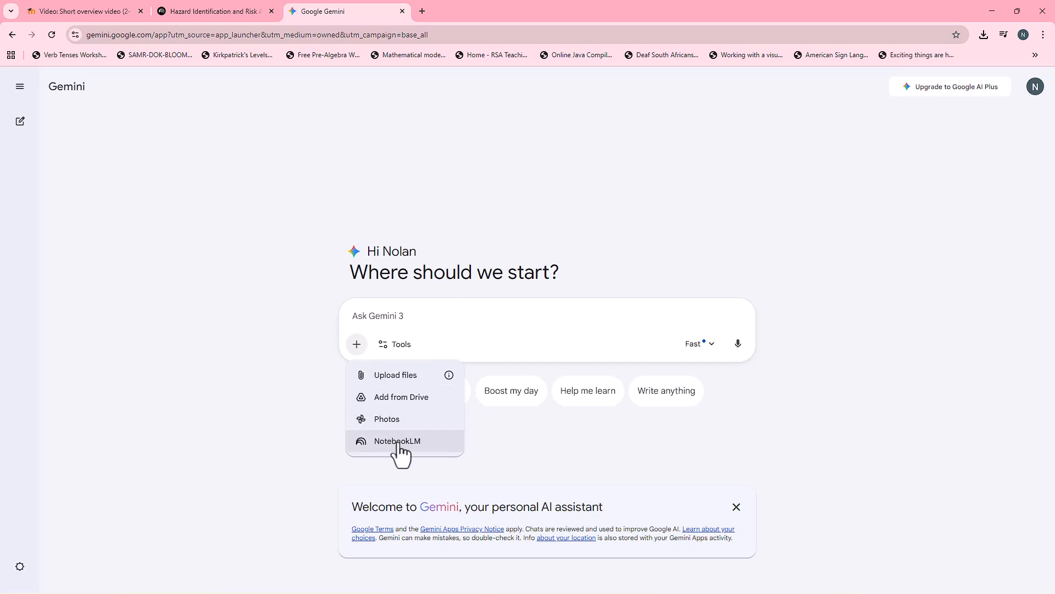
{"action": "left_click", "coordinate": [398, 443]}
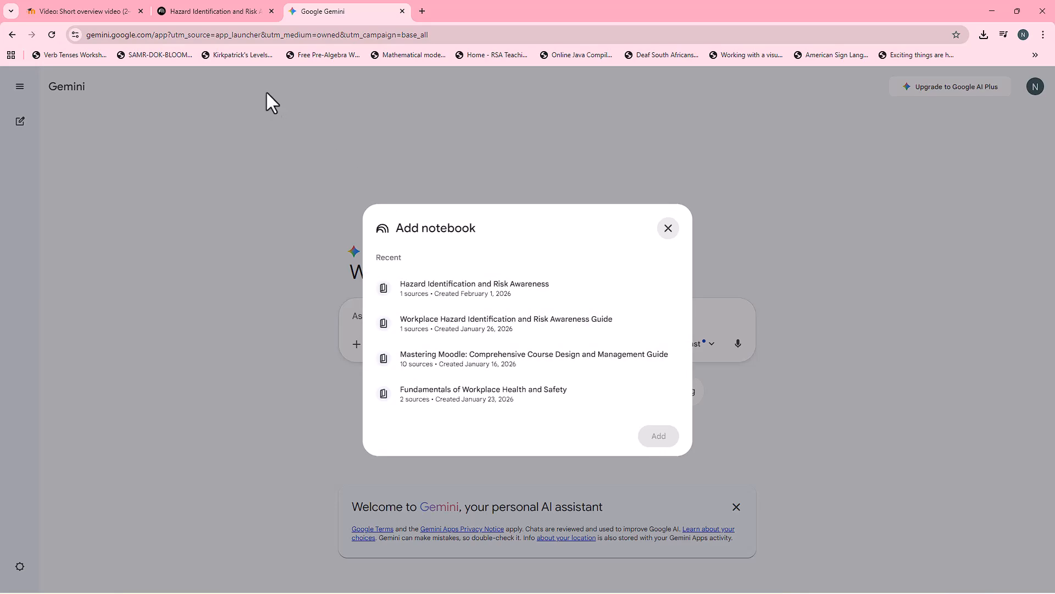
{"action": "left_click", "coordinate": [218, 11]}
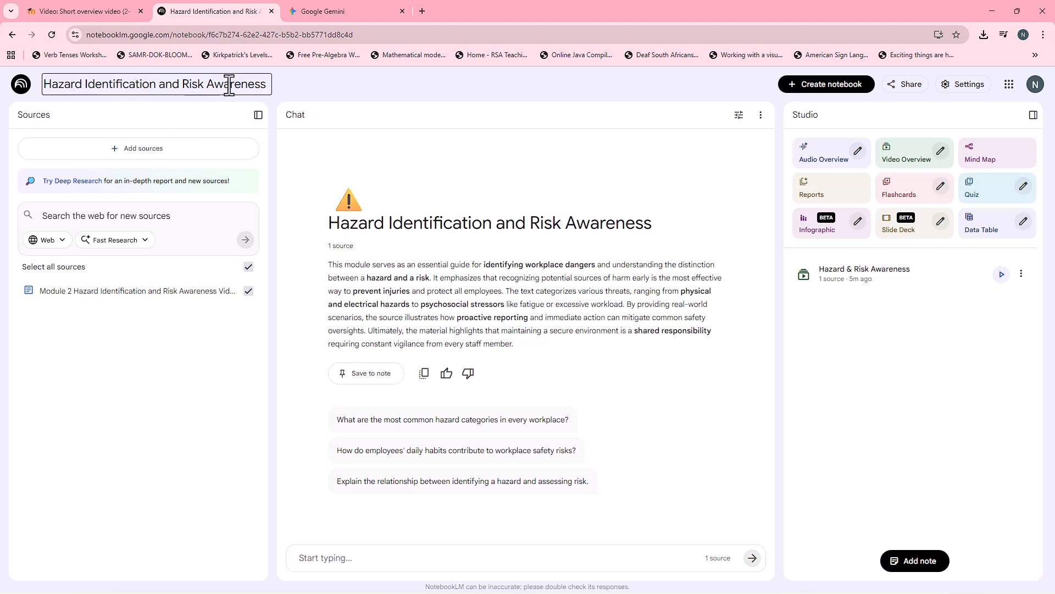
{"action": "left_click", "coordinate": [333, 11]}
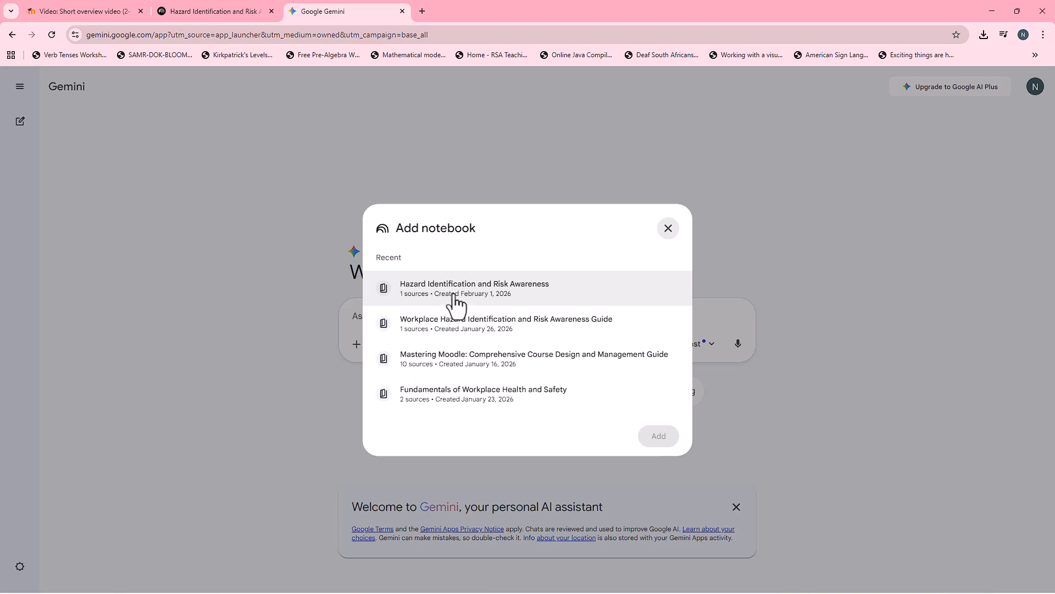
{"action": "left_click", "coordinate": [501, 302]}
{"action": "left_click", "coordinate": [661, 446]}
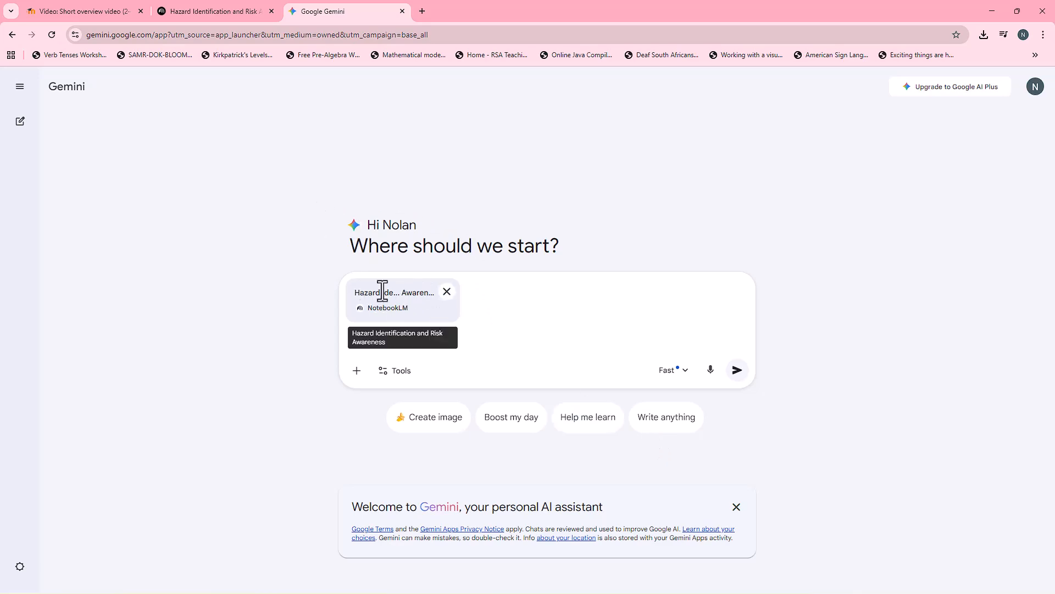
Paste the prepared instructional-designer prompt asking for a refined NotebookLM Video Overview prompt for Chapter 2, review it, and submit it to Gemini
{"action": "left_click", "coordinate": [206, 12]}
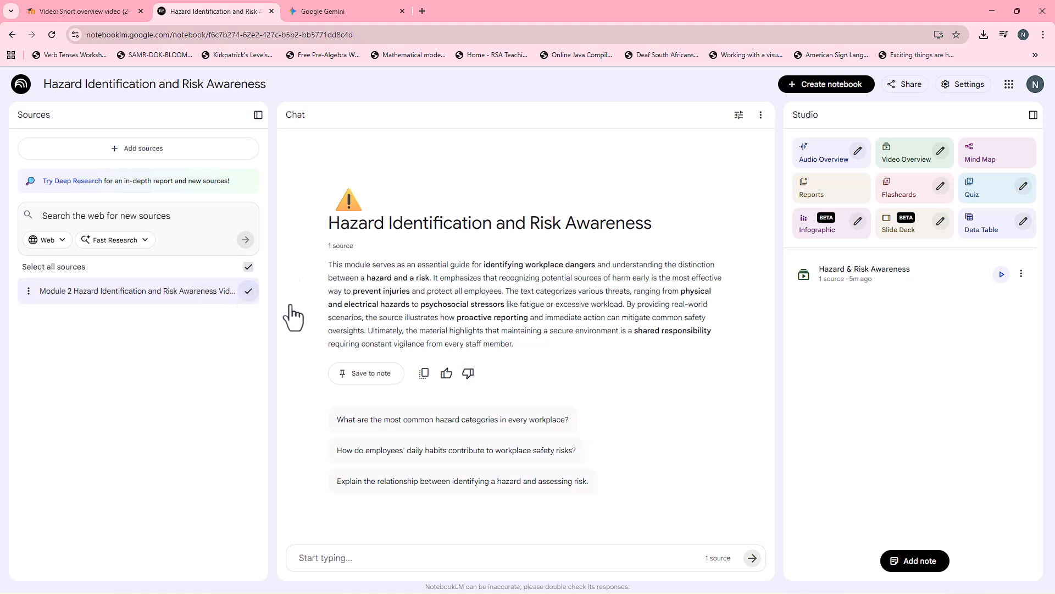
{"action": "left_click", "coordinate": [341, 12]}
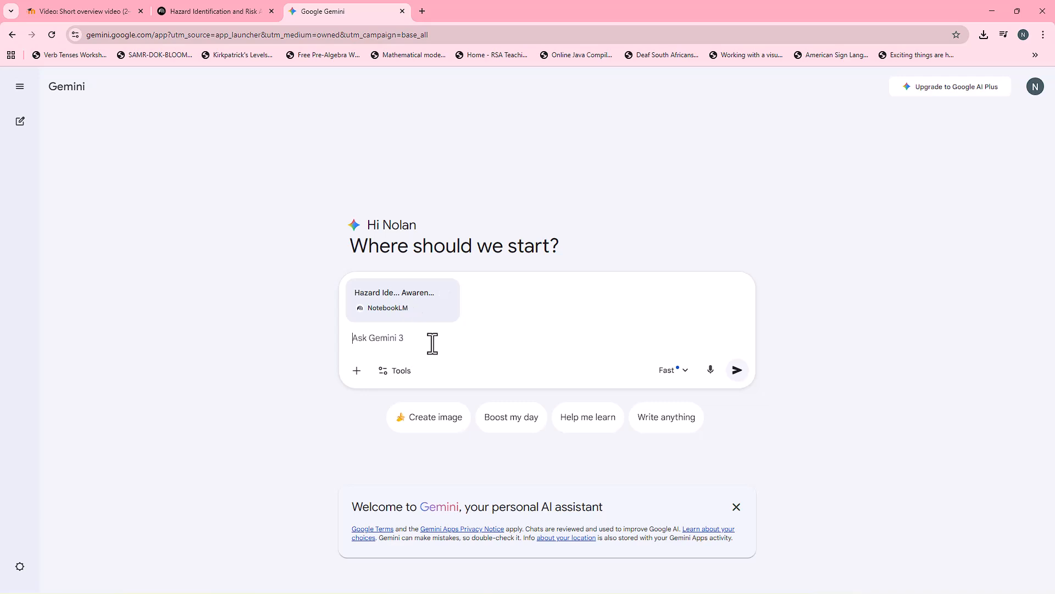
{"action": "key", "text": "ctrl+v"}
{"action": "scroll", "coordinate": [405, 331], "scroll_direction": "up", "scroll_amount": 10}
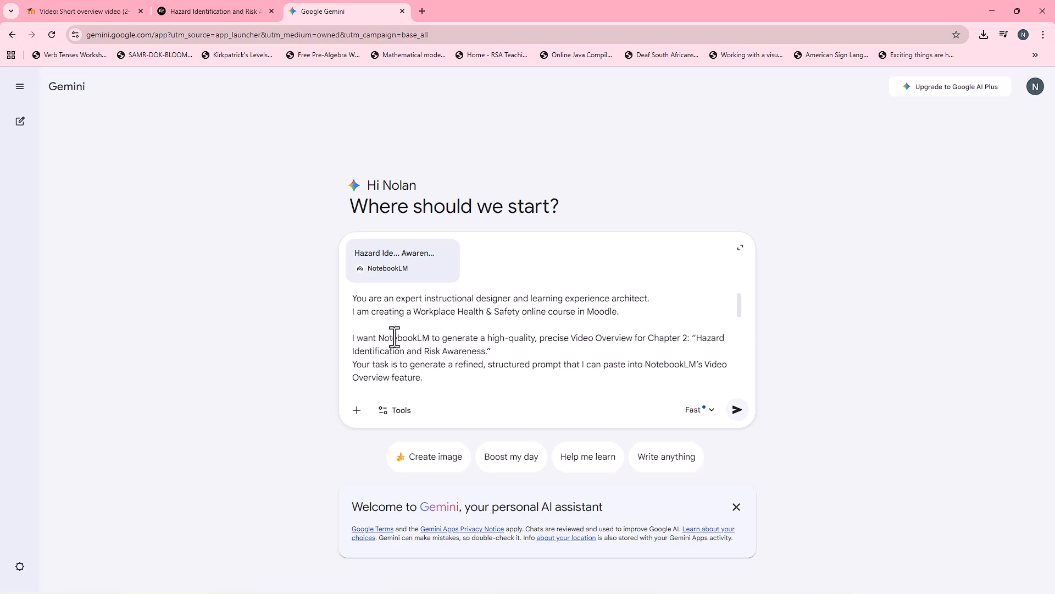
{"action": "scroll", "coordinate": [393, 357], "scroll_direction": "down", "scroll_amount": 1}
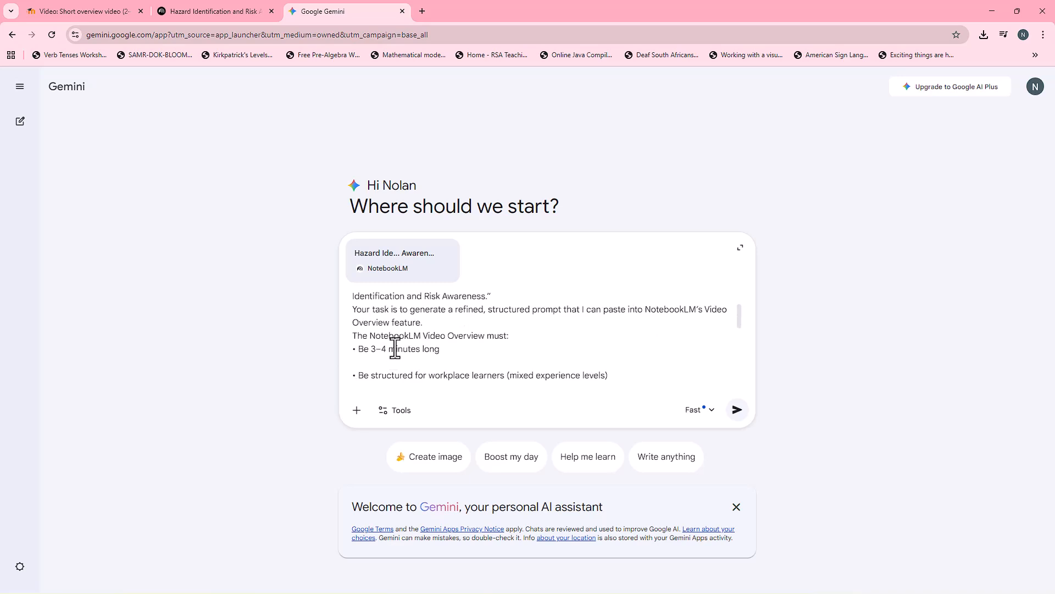
{"action": "scroll", "coordinate": [394, 347], "scroll_direction": "down", "scroll_amount": 1}
{"action": "scroll", "coordinate": [395, 344], "scroll_direction": "up", "scroll_amount": 1}
{"action": "scroll", "coordinate": [433, 357], "scroll_direction": "down", "scroll_amount": 1}
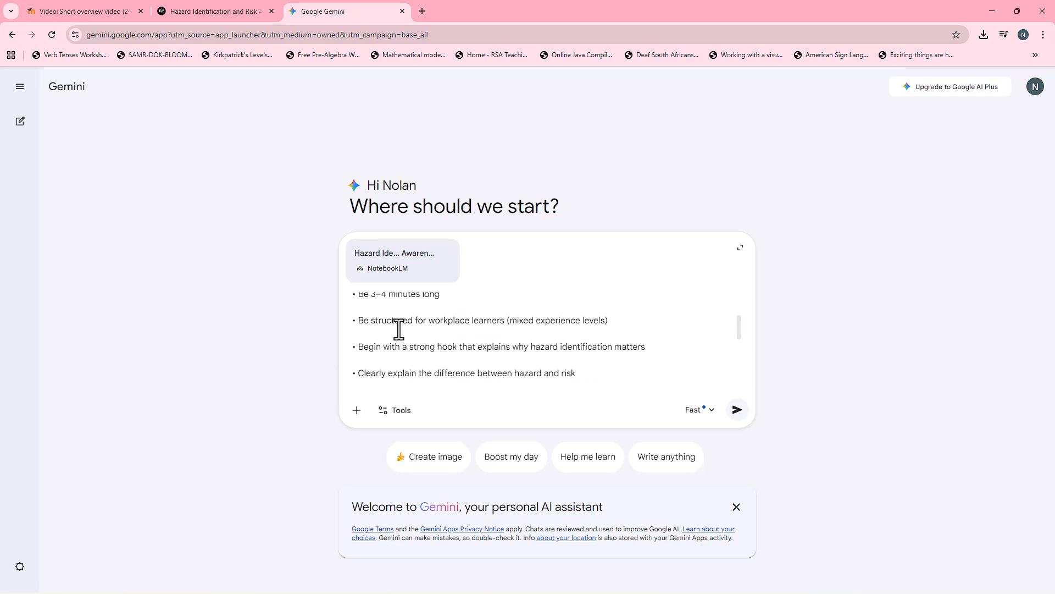
{"action": "scroll", "coordinate": [451, 347], "scroll_direction": "down", "scroll_amount": 3}
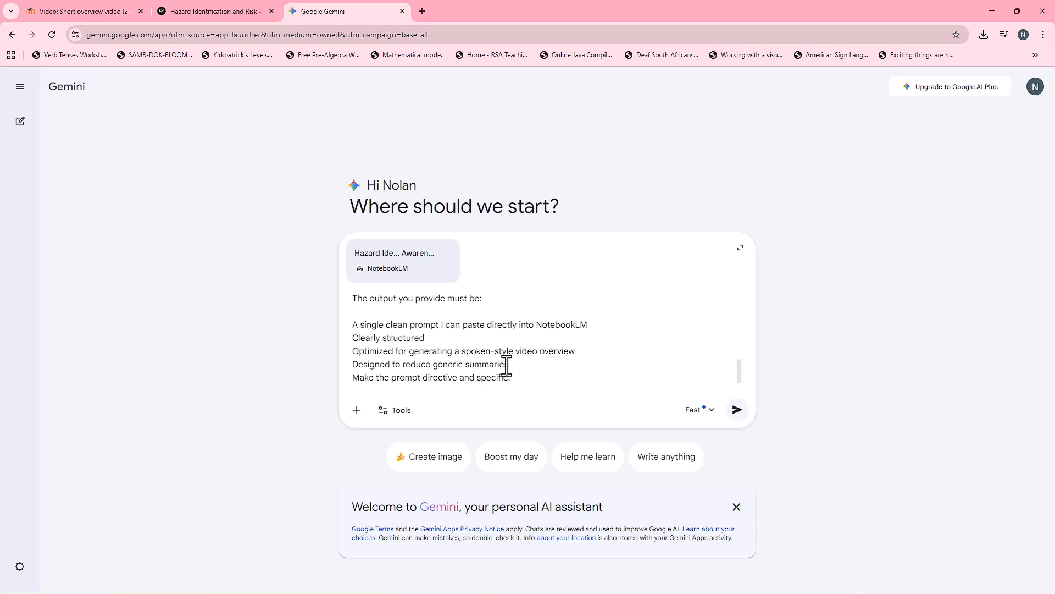
{"action": "left_click", "coordinate": [737, 410]}
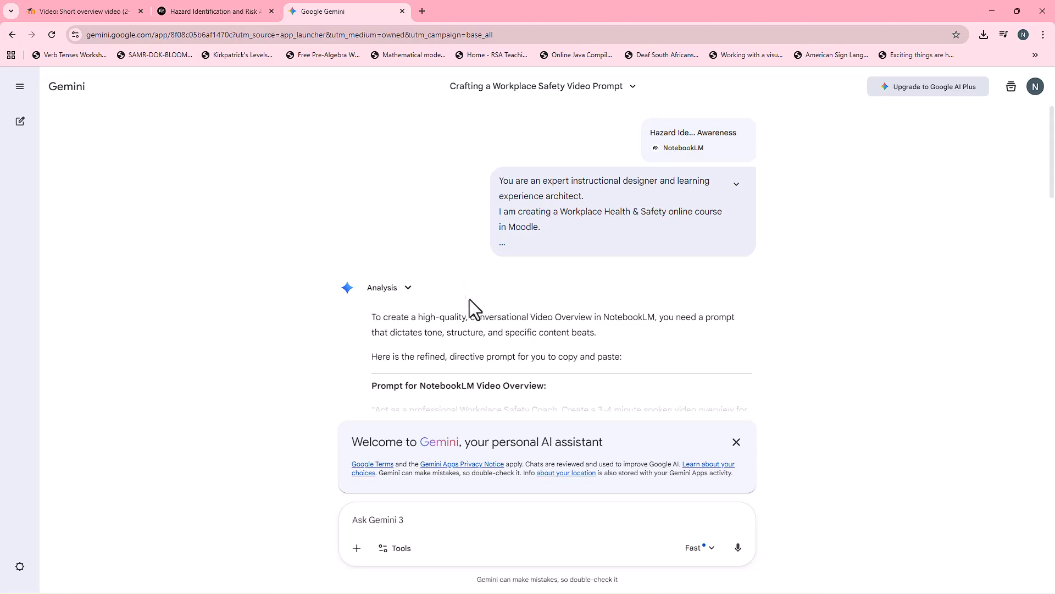
Review Gemini's generated Video Overview prompt, examining each item of the overview structure and the style guidelines
{"action": "scroll", "coordinate": [471, 303], "scroll_direction": "down", "scroll_amount": 3}
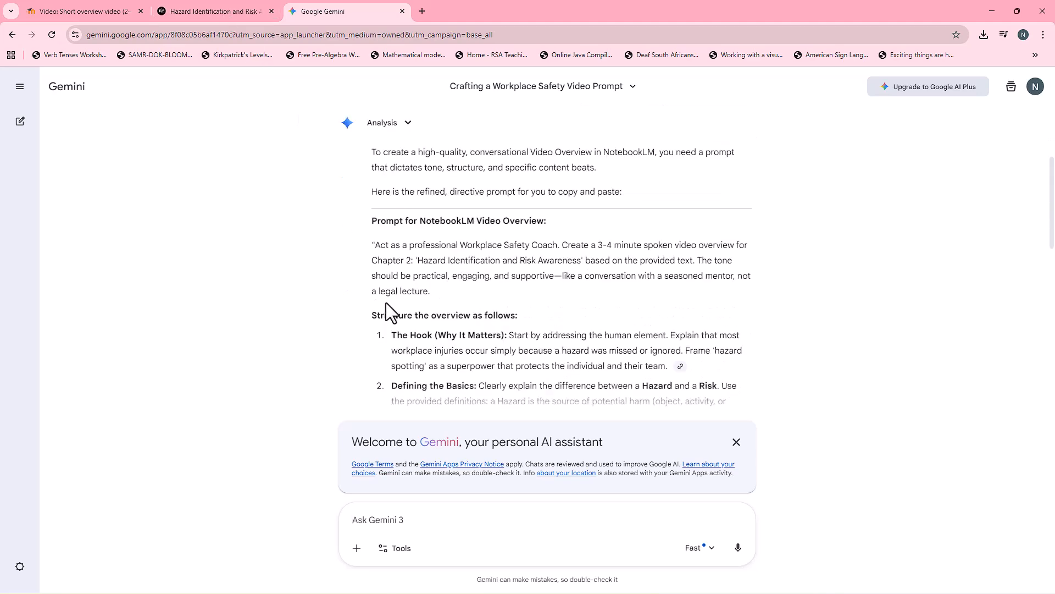
{"action": "scroll", "coordinate": [391, 275], "scroll_direction": "down", "scroll_amount": 1}
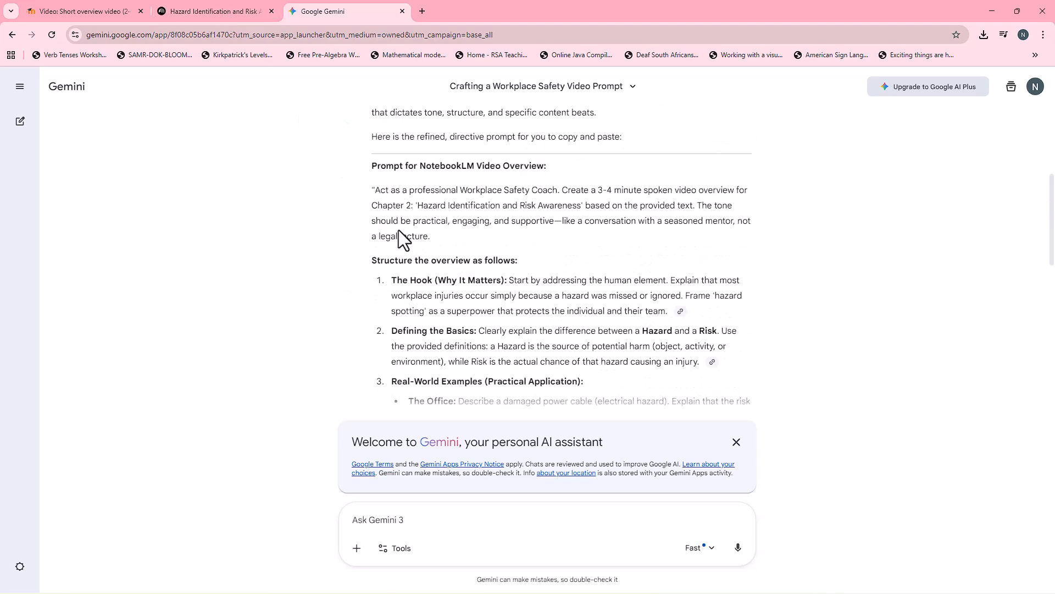
{"action": "scroll", "coordinate": [401, 240], "scroll_direction": "down", "scroll_amount": 1}
{"action": "left_click_drag", "start_coordinate": [394, 232], "coordinate": [466, 226]}
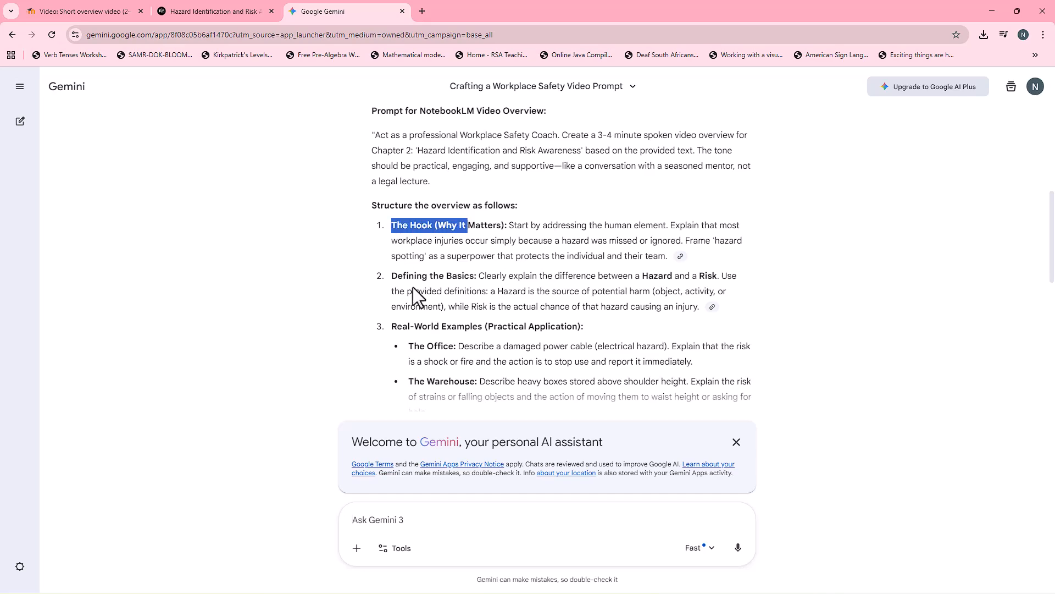
{"action": "left_click_drag", "start_coordinate": [390, 275], "coordinate": [500, 277]}
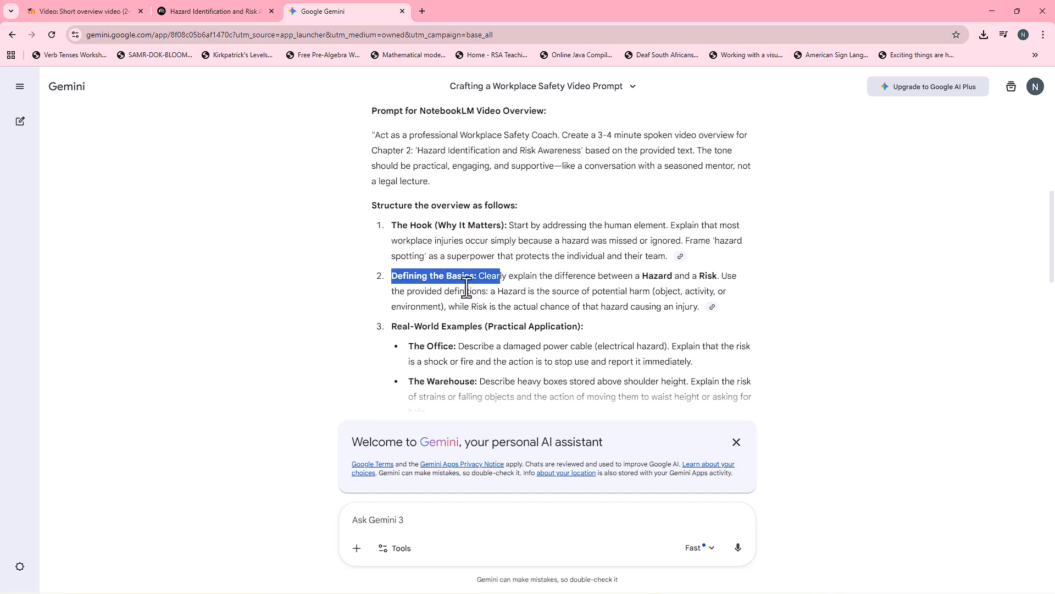
{"action": "scroll", "coordinate": [466, 295], "scroll_direction": "down", "scroll_amount": 1}
{"action": "scroll", "coordinate": [467, 287], "scroll_direction": "down", "scroll_amount": 2}
{"action": "left_click_drag", "start_coordinate": [397, 162], "coordinate": [507, 164]}
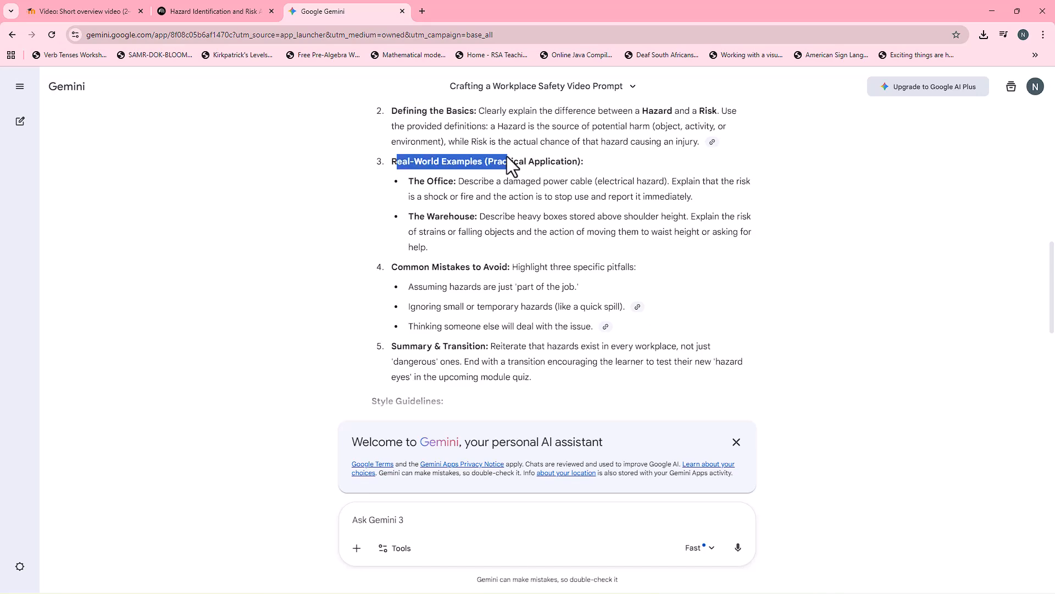
{"action": "left_click_drag", "start_coordinate": [401, 270], "coordinate": [502, 269]}
{"action": "scroll", "coordinate": [448, 290], "scroll_direction": "down", "scroll_amount": 3}
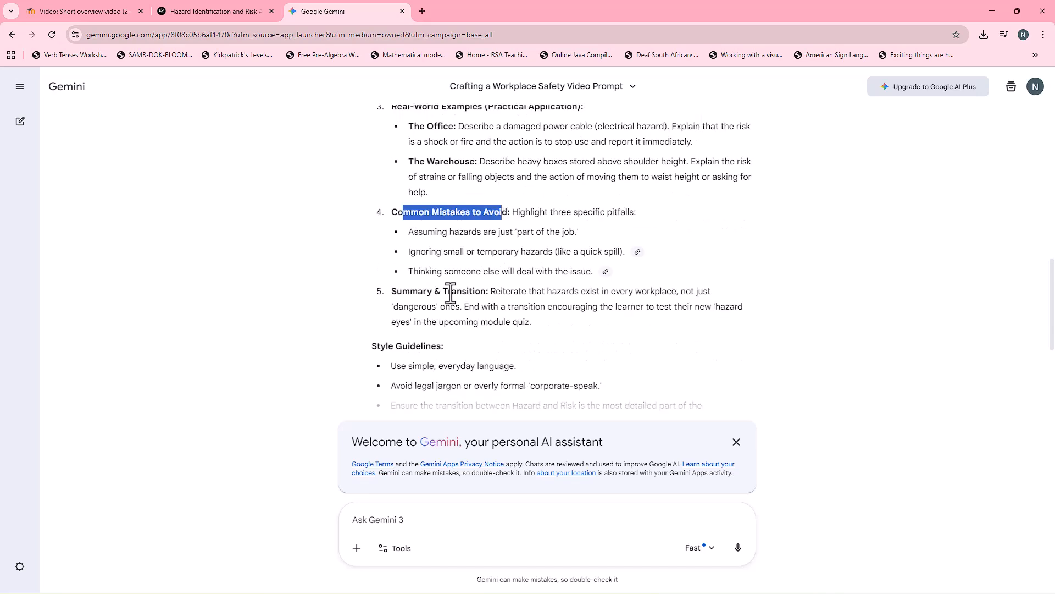
{"action": "left_click_drag", "start_coordinate": [392, 182], "coordinate": [505, 182]}
{"action": "scroll", "coordinate": [493, 240], "scroll_direction": "down", "scroll_amount": 1}
{"action": "left_click_drag", "start_coordinate": [372, 181], "coordinate": [497, 193]}
{"action": "scroll", "coordinate": [502, 243], "scroll_direction": "up", "scroll_amount": 9}
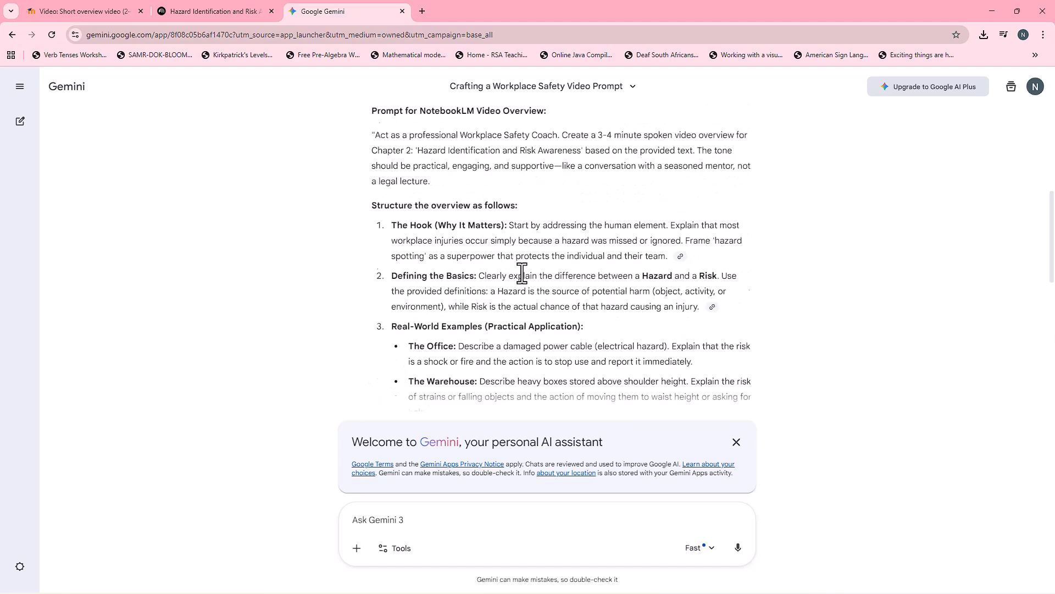
Copy the generated NotebookLM Video Overview prompt text from Gemini's response
{"action": "left_click_drag", "start_coordinate": [376, 246], "coordinate": [599, 246]}
{"action": "right_click", "coordinate": [598, 246]}
{"action": "left_click", "coordinate": [612, 257]}
Switch to NotebookLM, customize a new Video Overview with the copied prompt as the AI hosts' focus, and generate the video
{"action": "left_click", "coordinate": [214, 10]}
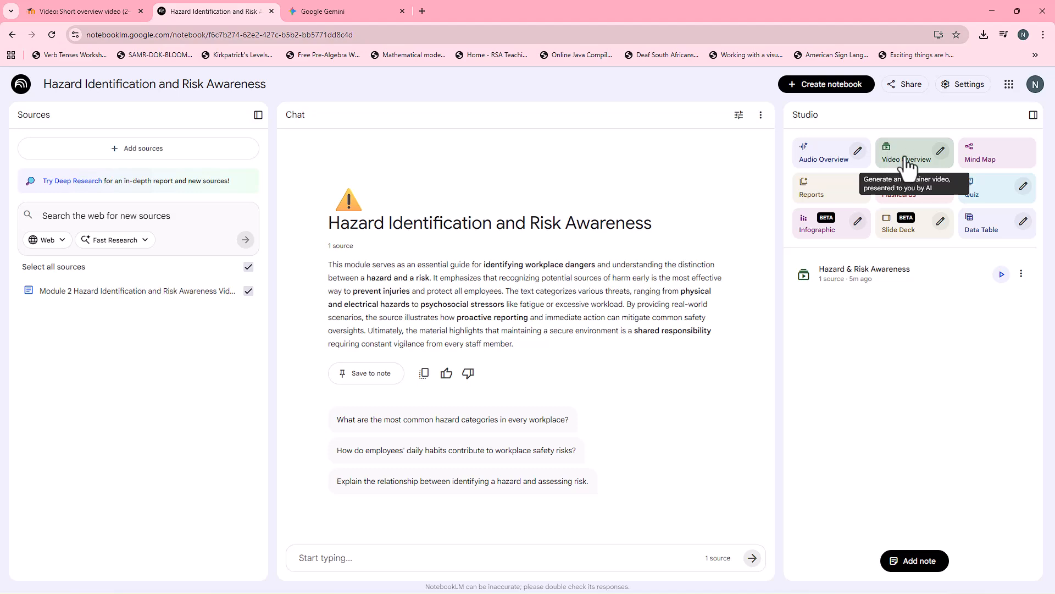
{"action": "left_click", "coordinate": [942, 152]}
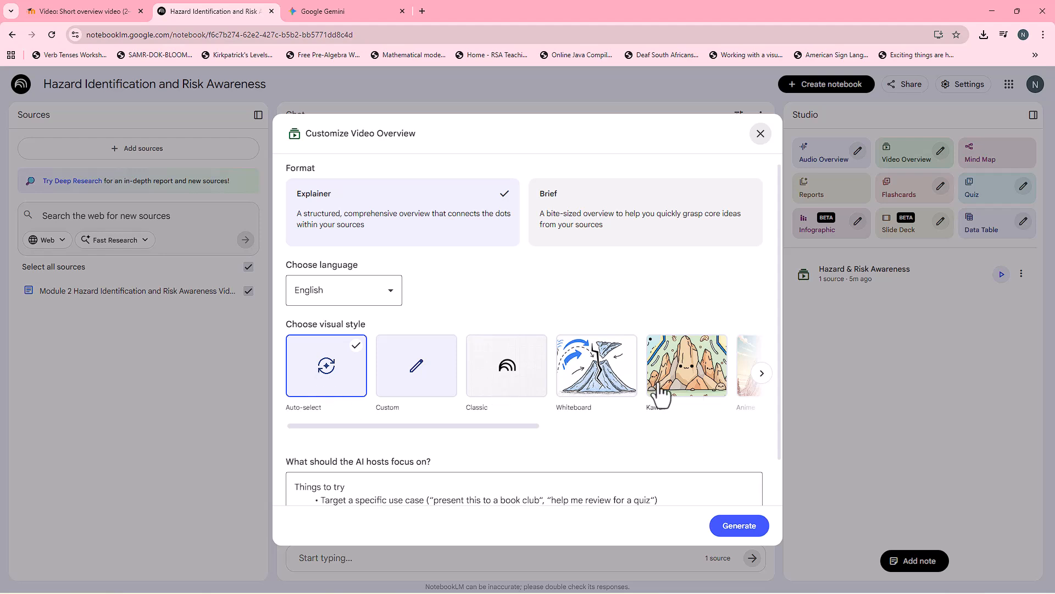
{"action": "scroll", "coordinate": [547, 420], "scroll_direction": "down", "scroll_amount": 1}
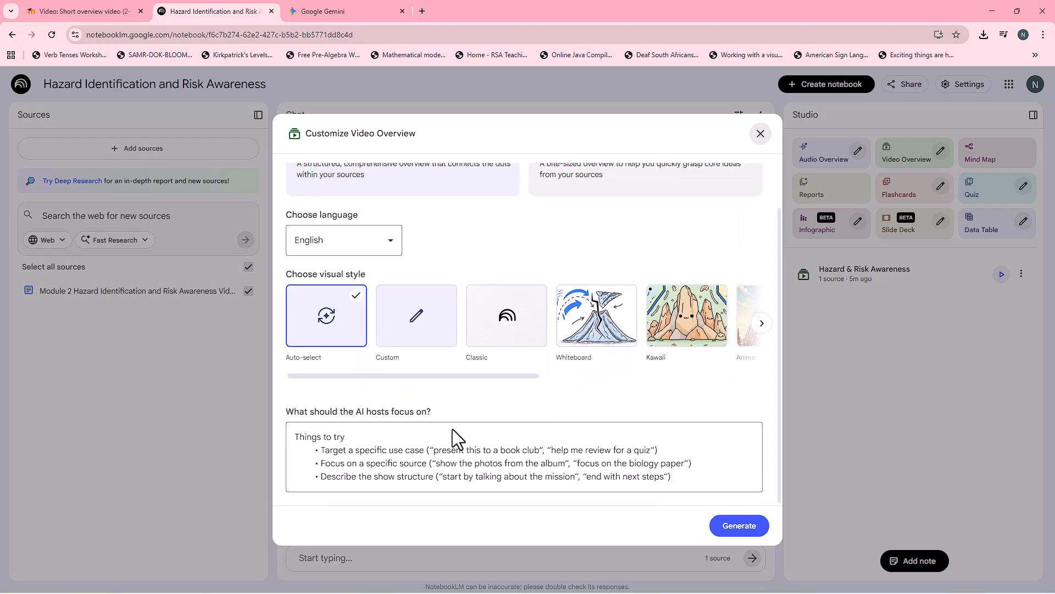
{"action": "left_click", "coordinate": [345, 453]}
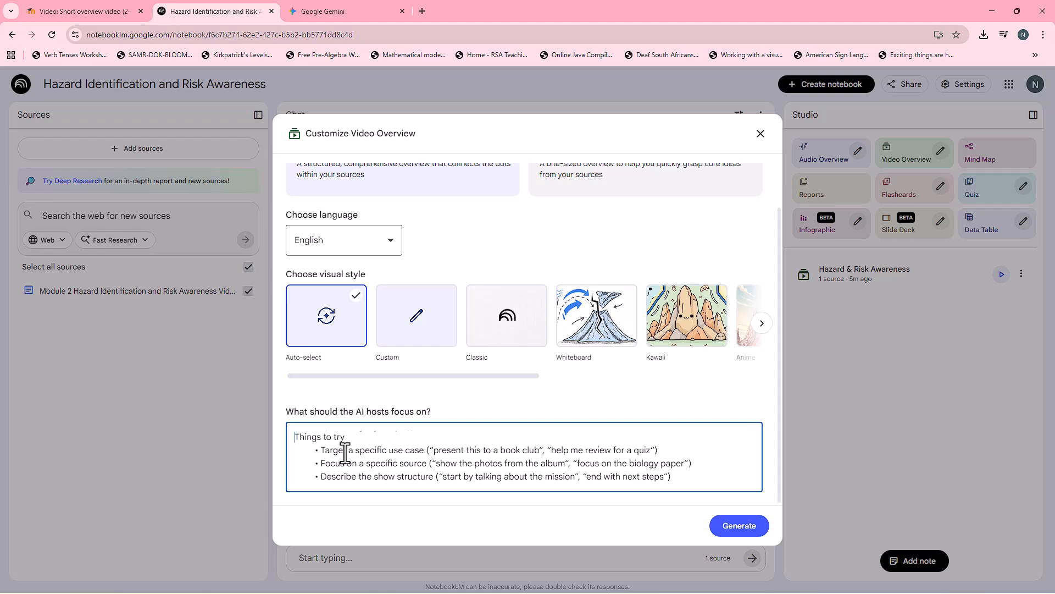
{"action": "key", "text": "ctrl+v"}
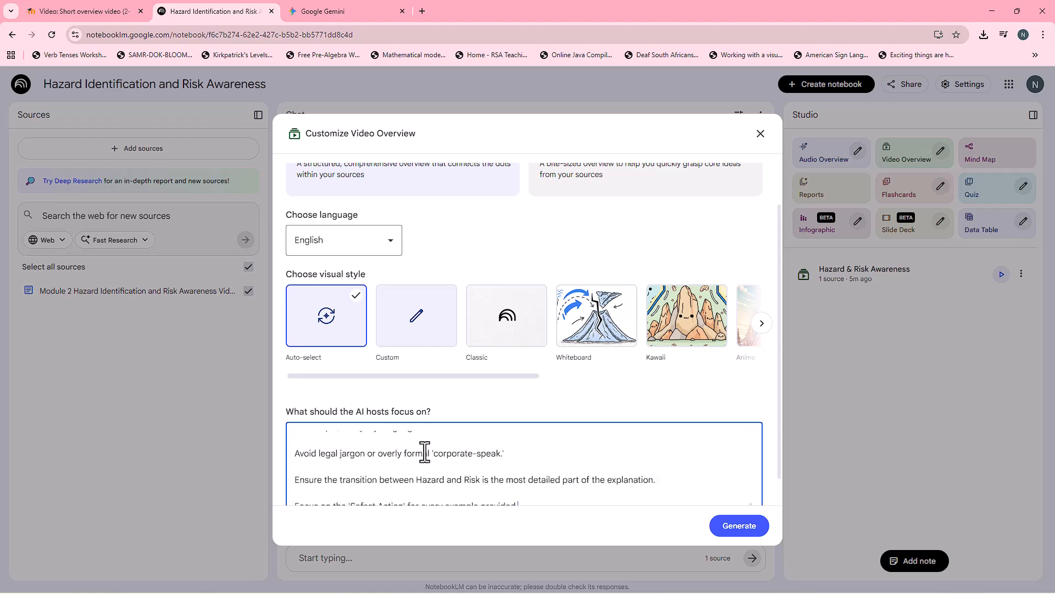
{"action": "left_click", "coordinate": [739, 526]}
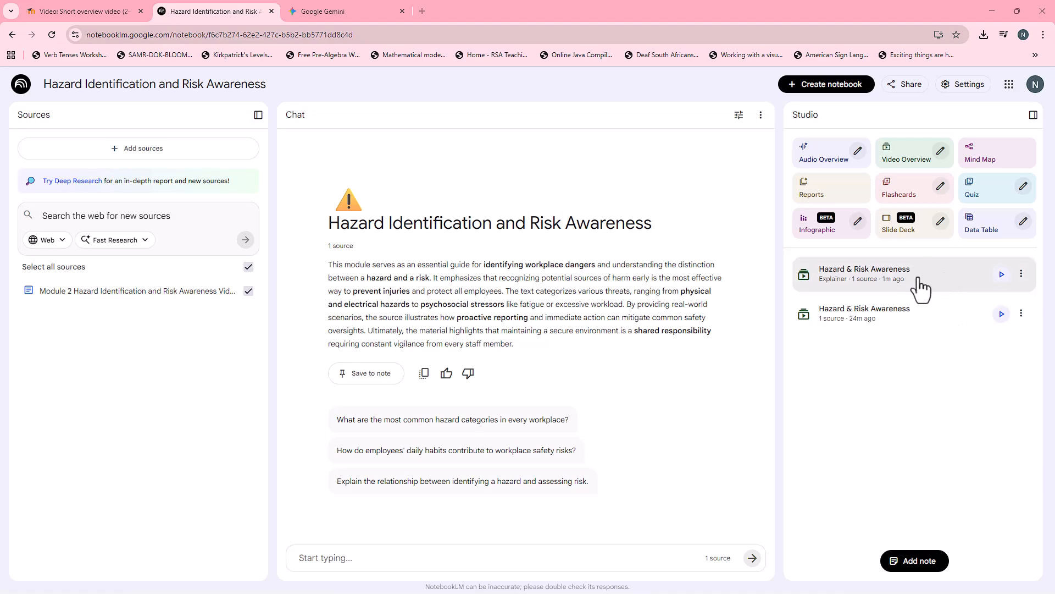
Open the new Explainer video "Hazard & Risk Awareness", view its custom prompt, and download the video
{"action": "left_click", "coordinate": [880, 273]}
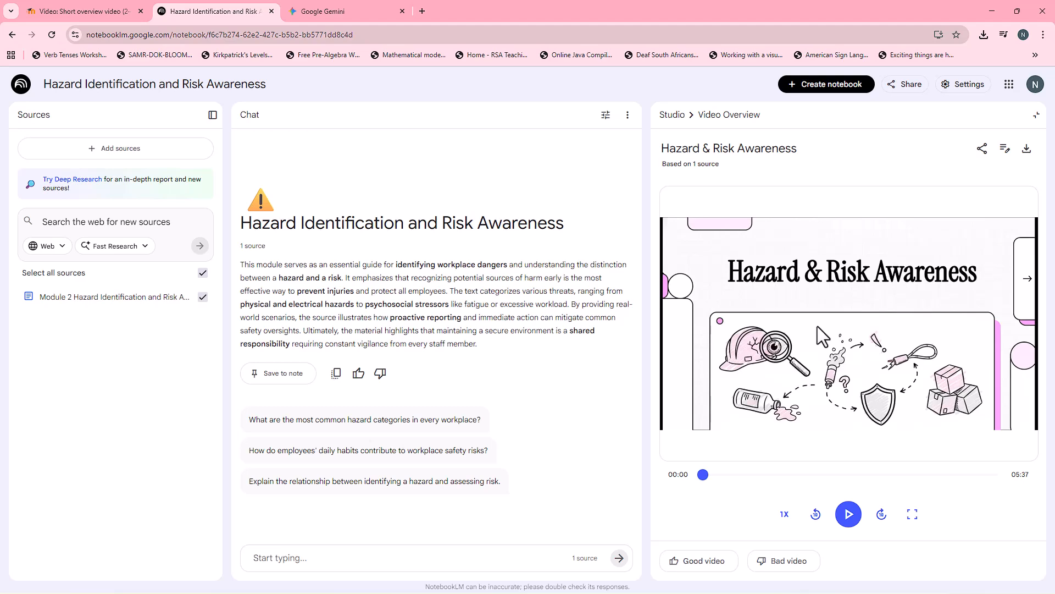
{"action": "left_click", "coordinate": [1005, 150]}
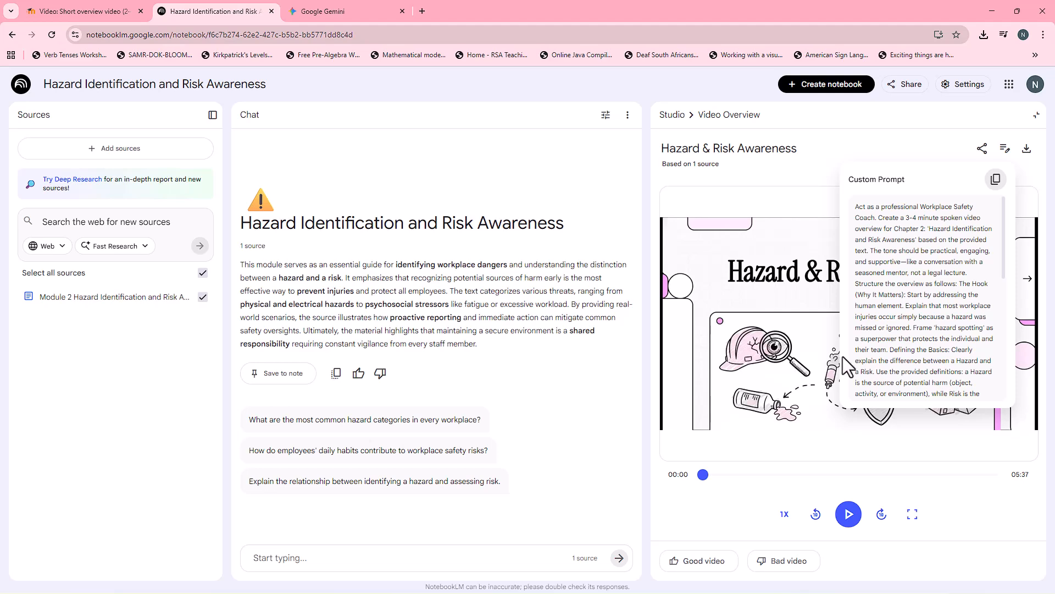
{"action": "left_click", "coordinate": [1026, 154]}
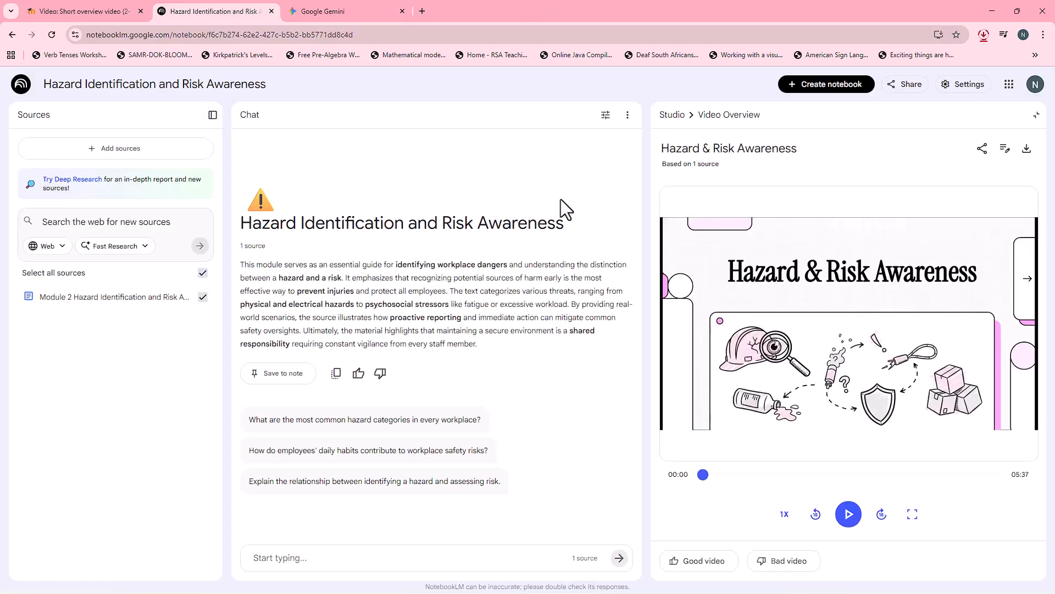
Switch to the Moodle activity, open its settings, and remove the existing MP4 from the video sources
{"action": "left_click", "coordinate": [108, 11]}
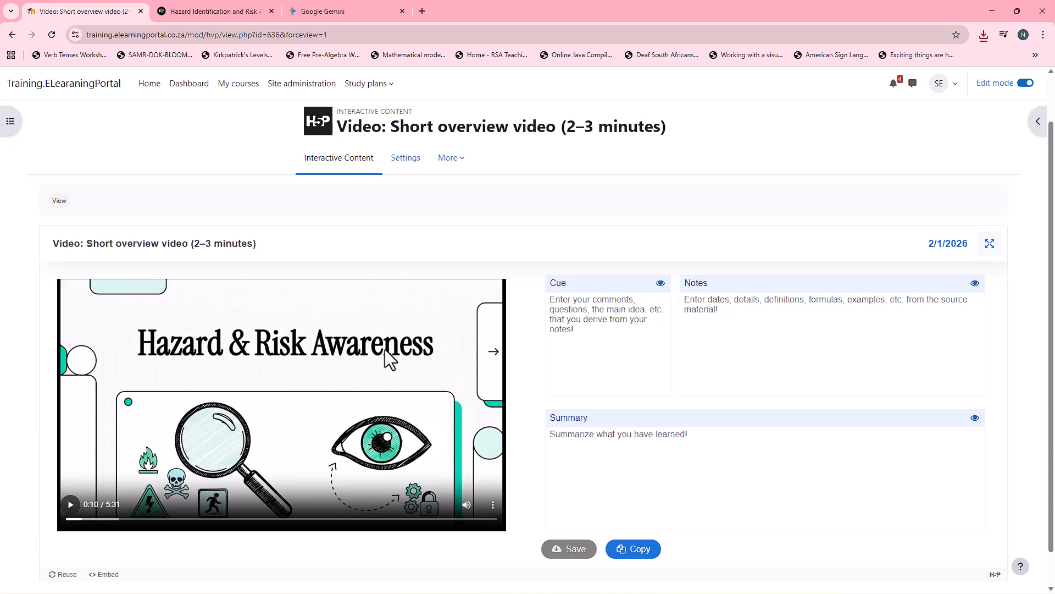
{"action": "left_click", "coordinate": [406, 161]}
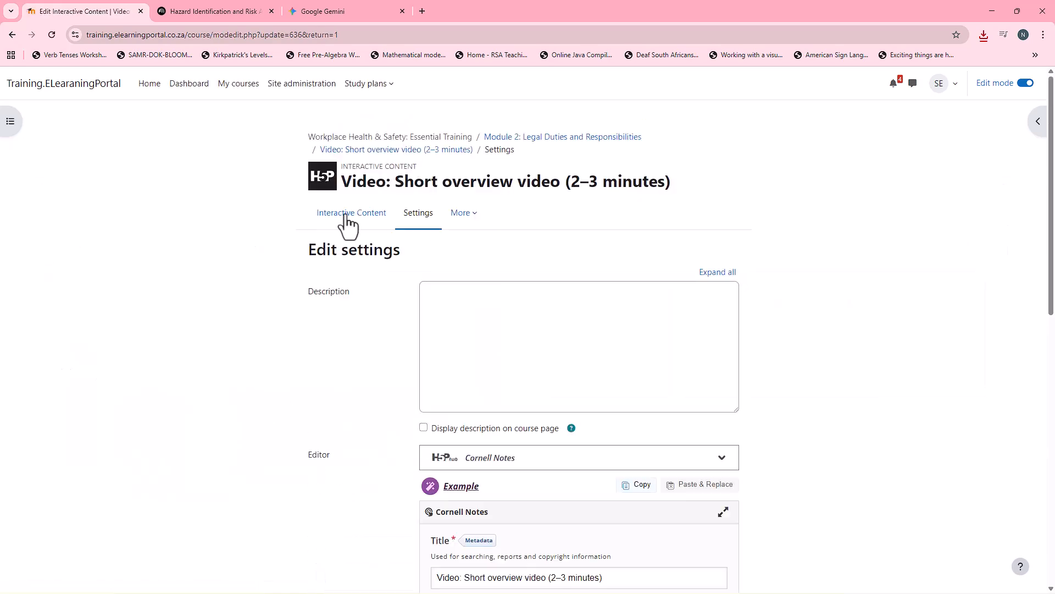
{"action": "scroll", "coordinate": [250, 388], "scroll_direction": "down", "scroll_amount": 5}
{"action": "scroll", "coordinate": [251, 388], "scroll_direction": "down", "scroll_amount": 5}
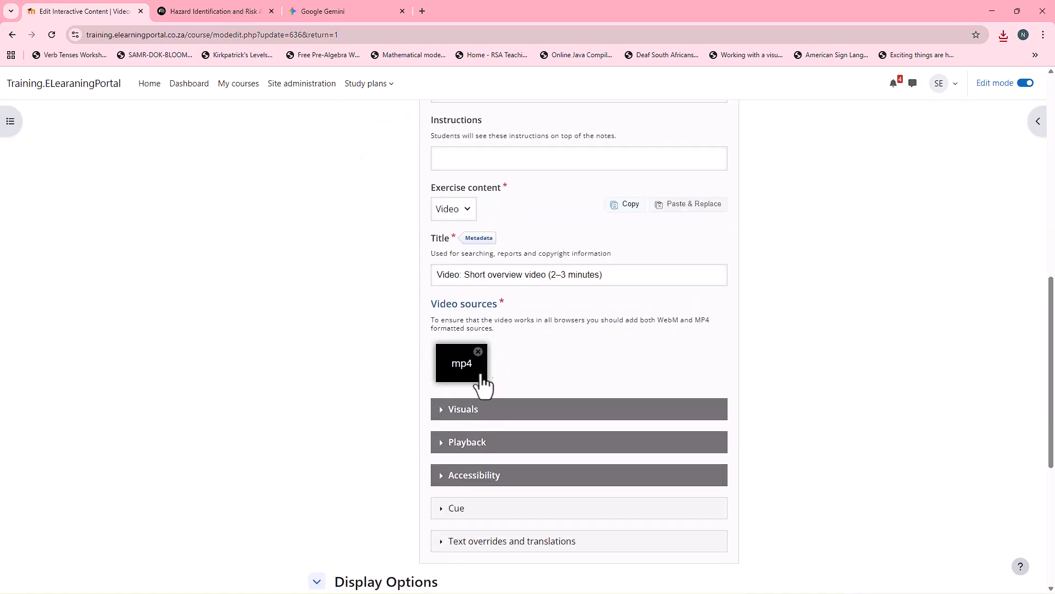
{"action": "left_click", "coordinate": [478, 352]}
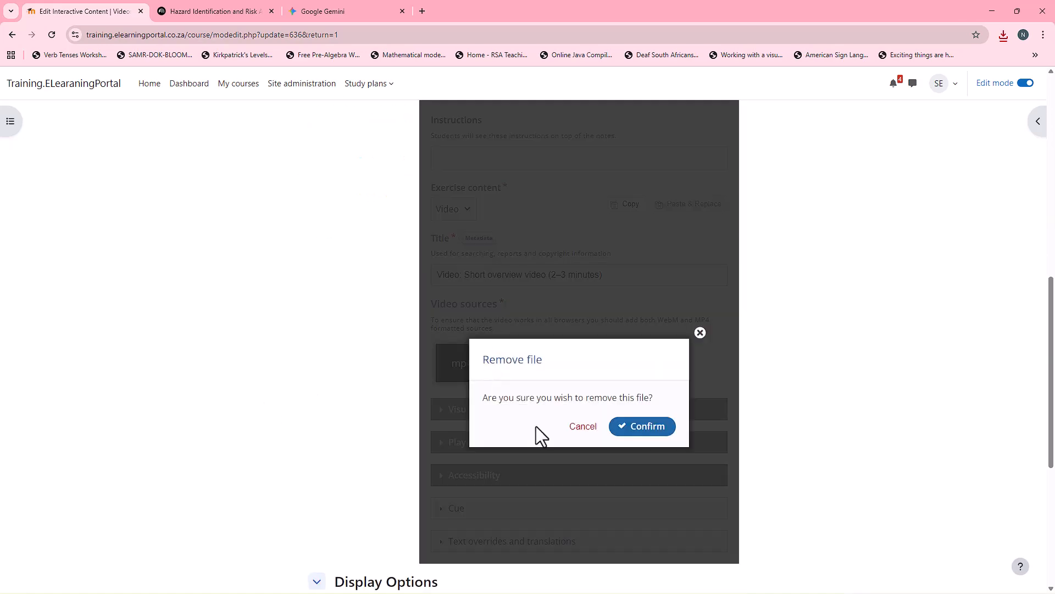
{"action": "left_click", "coordinate": [655, 430]}
Upload the newly downloaded Hazard & Risk Awareness video file as the video source, then save and display the activity
{"action": "left_click", "coordinate": [464, 369]}
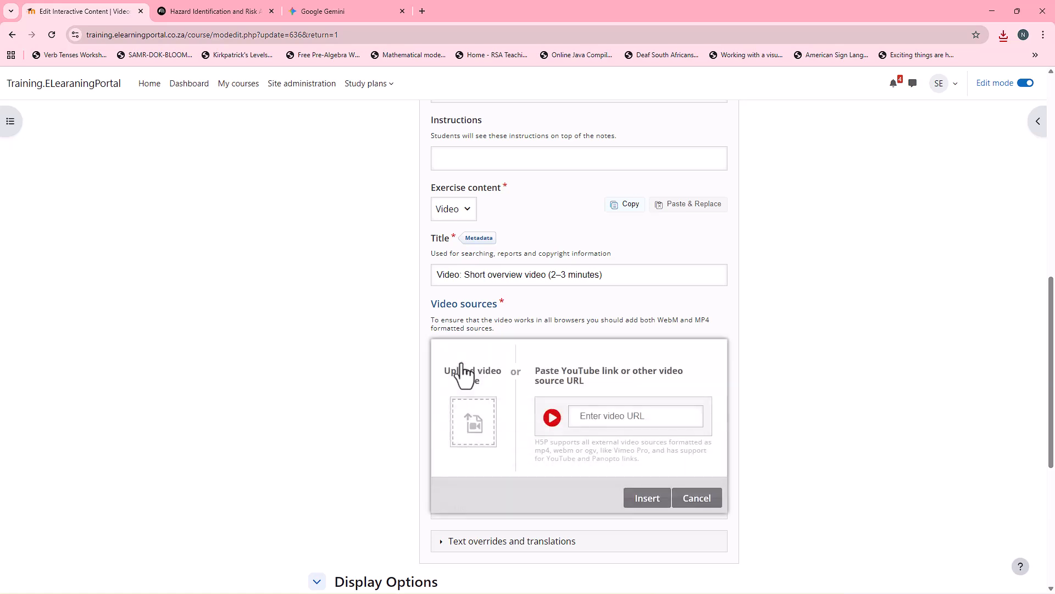
{"action": "left_click", "coordinate": [473, 427]}
{"action": "left_click", "coordinate": [173, 123]}
{"action": "left_click", "coordinate": [436, 279]}
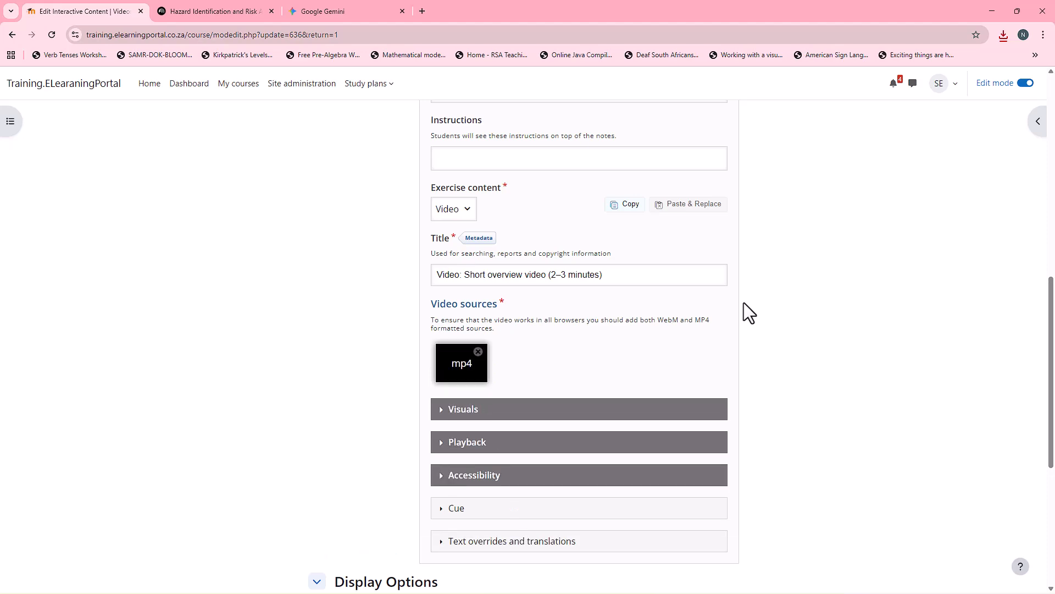
{"action": "scroll", "coordinate": [542, 378], "scroll_direction": "down", "scroll_amount": 4}
{"action": "scroll", "coordinate": [542, 377], "scroll_direction": "down", "scroll_amount": 2}
{"action": "left_click", "coordinate": [562, 528]}
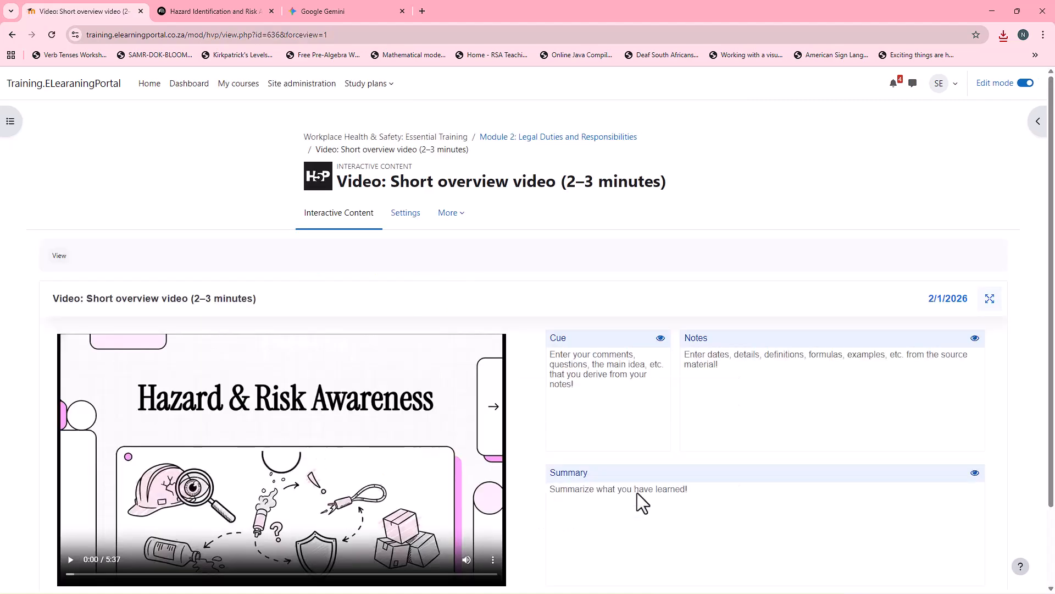
Play the newly uploaded overview video in the Moodle activity to check it
{"action": "scroll", "coordinate": [437, 449], "scroll_direction": "down", "scroll_amount": 2}
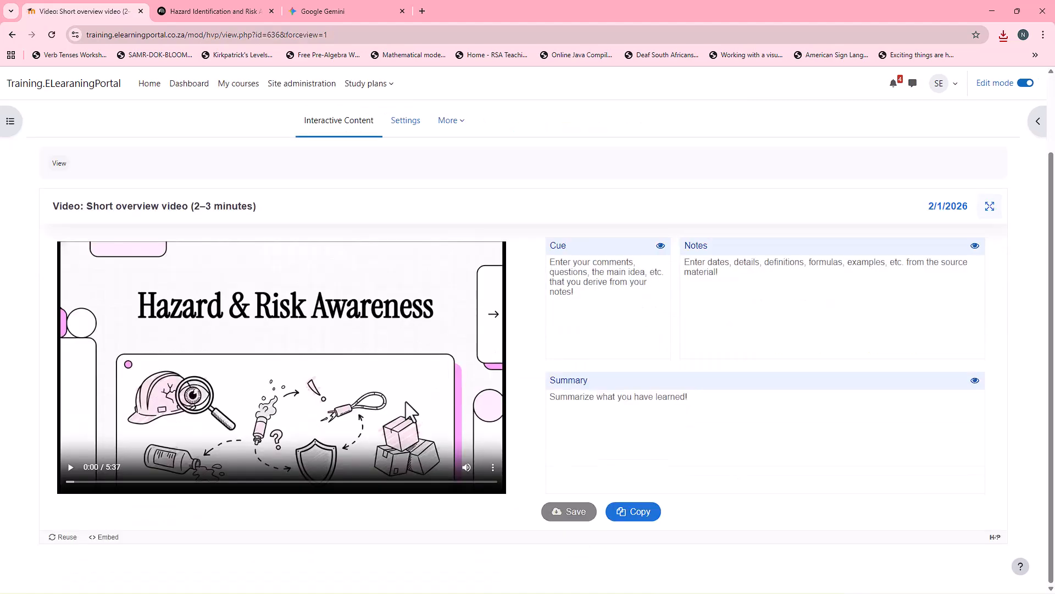
{"action": "left_click", "coordinate": [70, 466]}
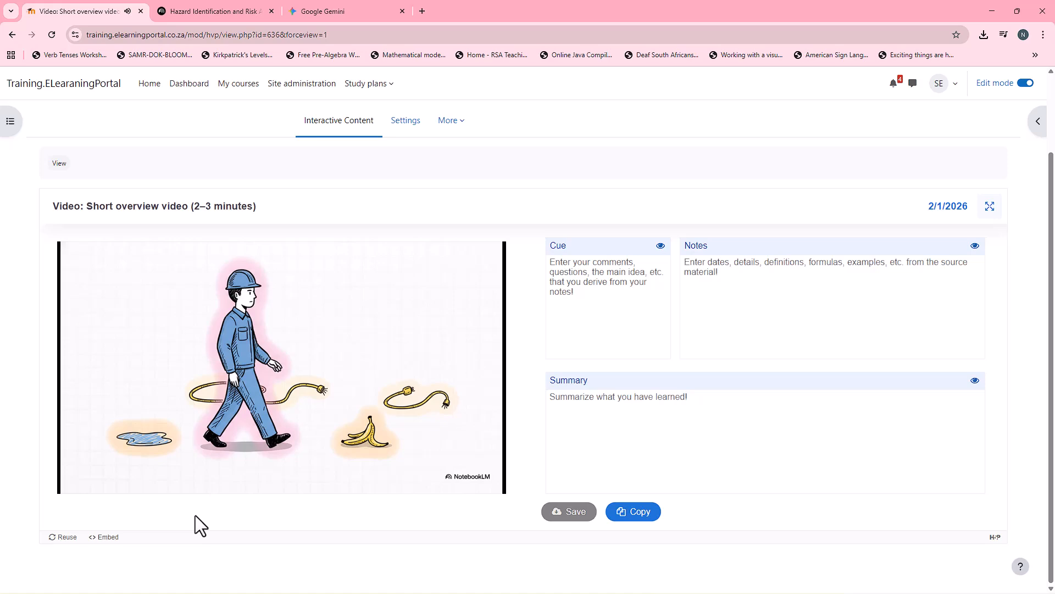
{"action": "mouse_move", "coordinate": [148, 473]}
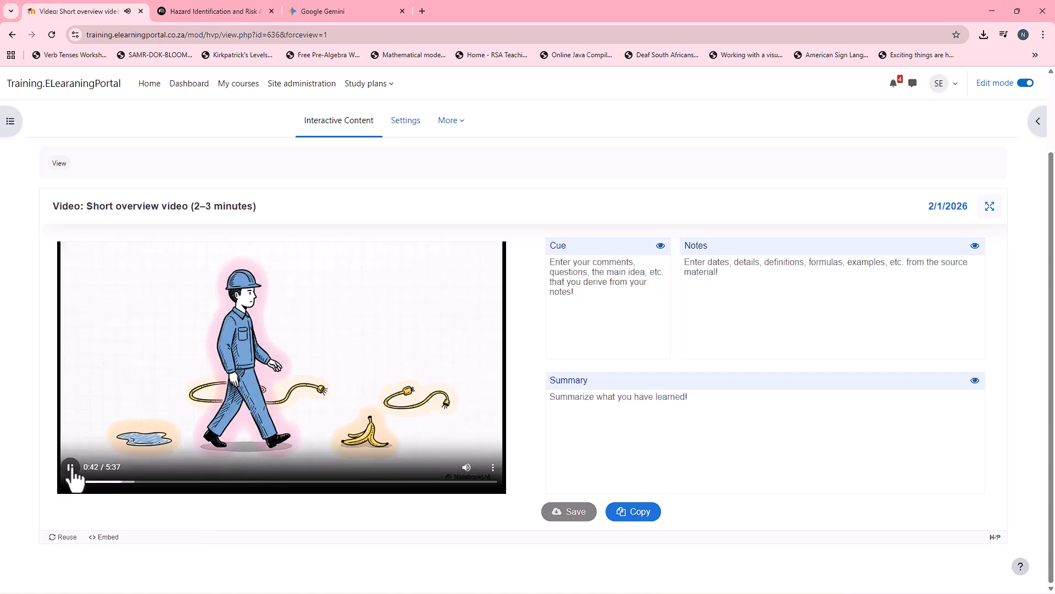
Switch back to NotebookLM and return from the video to the Studio overview
{"action": "left_click", "coordinate": [218, 12]}
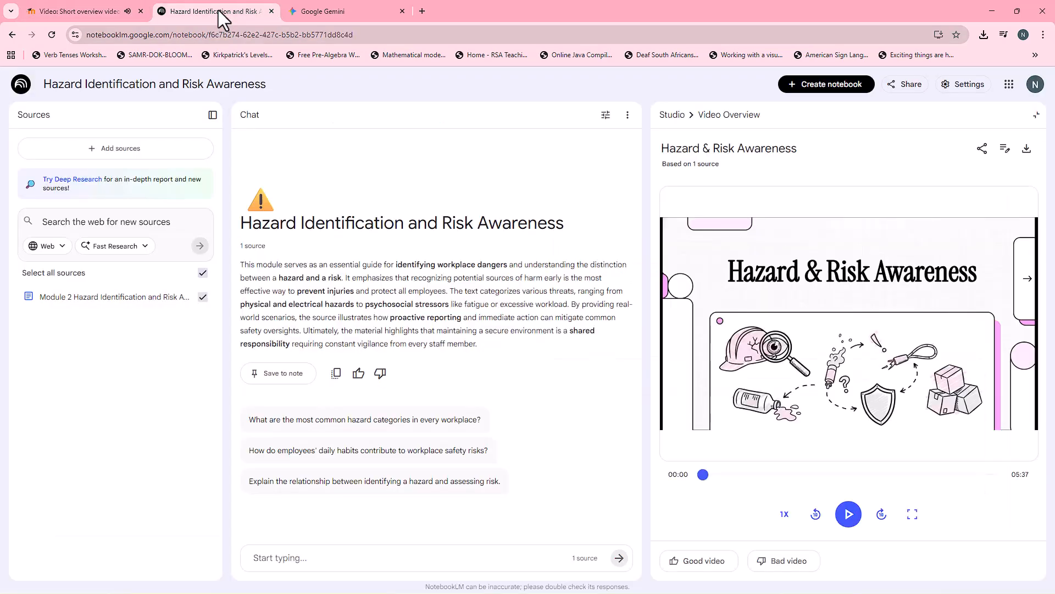
{"action": "left_click", "coordinate": [670, 116]}
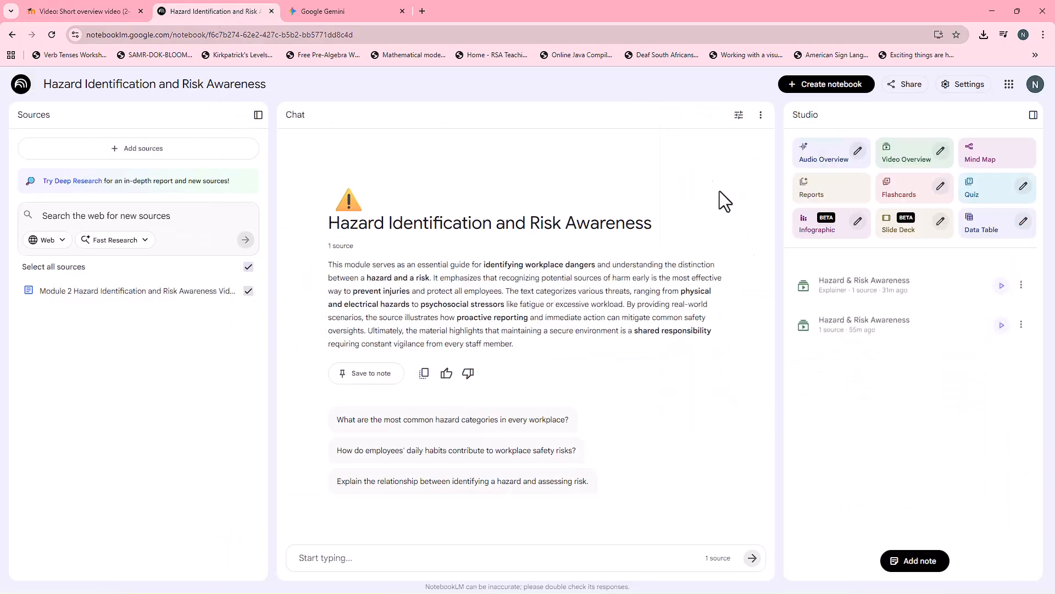
Play the older Hazard & Risk Awareness video overview in NotebookLM and pause it at about 0:43
{"action": "left_click", "coordinate": [882, 324]}
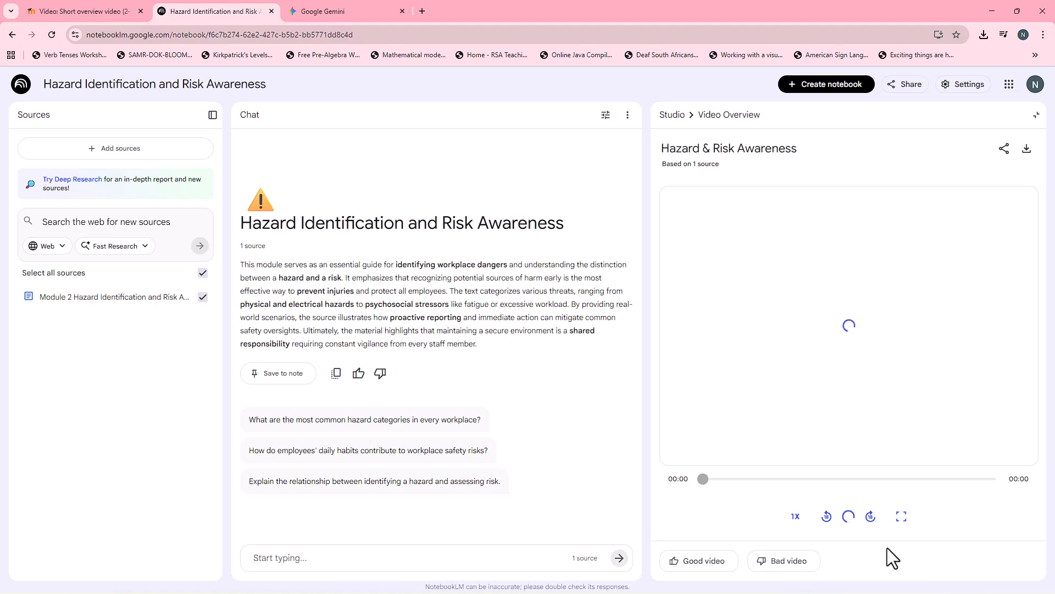
{"action": "left_click", "coordinate": [848, 514]}
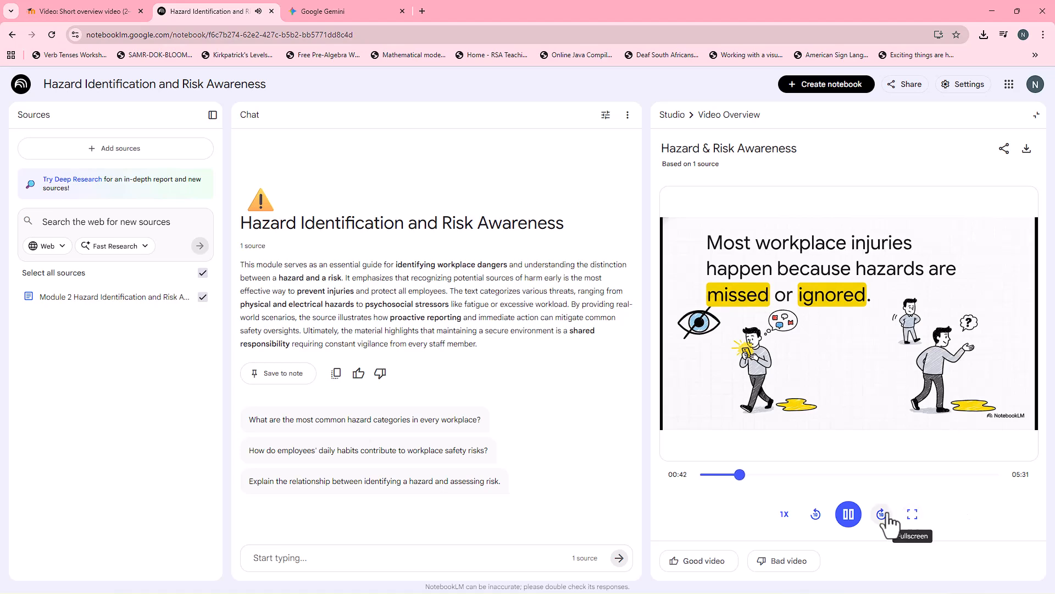
{"action": "left_click", "coordinate": [848, 514]}
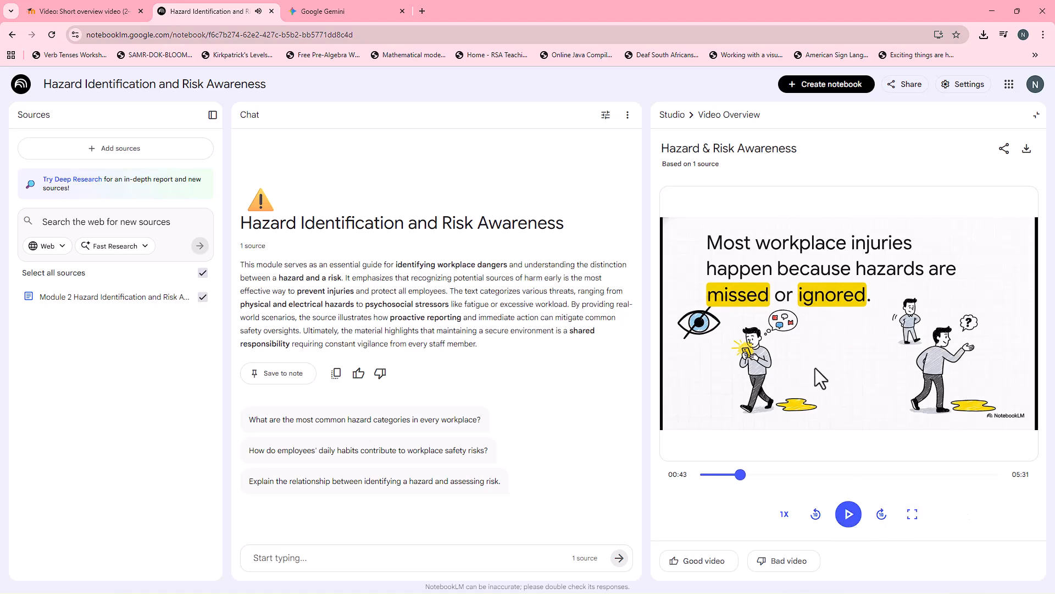
Check the new video in the Moodle activity for comparison, and return to the Studio overview in NotebookLM
{"action": "left_click", "coordinate": [101, 12]}
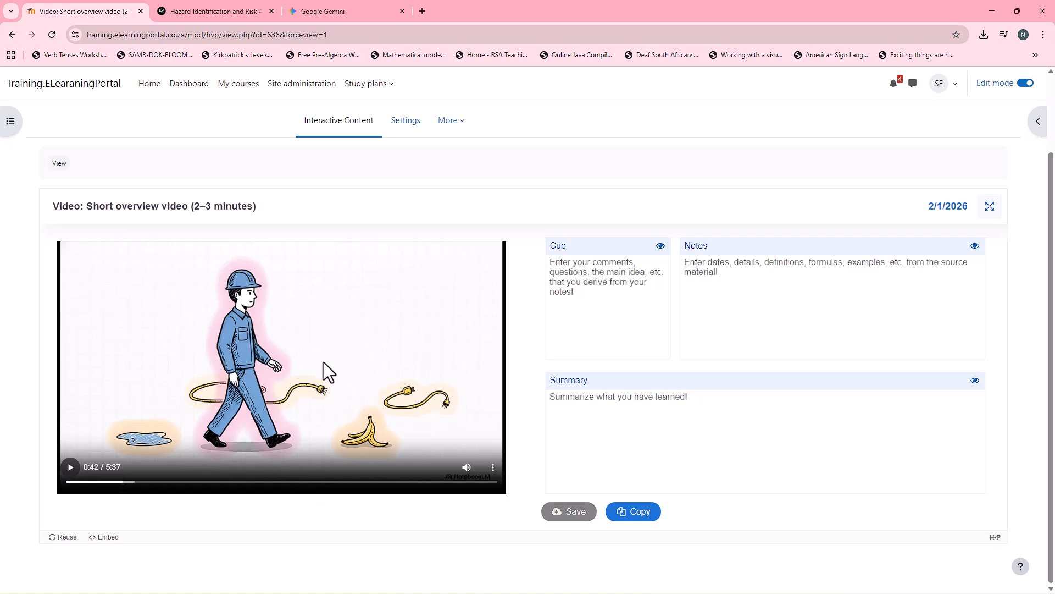
{"action": "left_click", "coordinate": [219, 12]}
{"action": "left_click", "coordinate": [673, 114]}
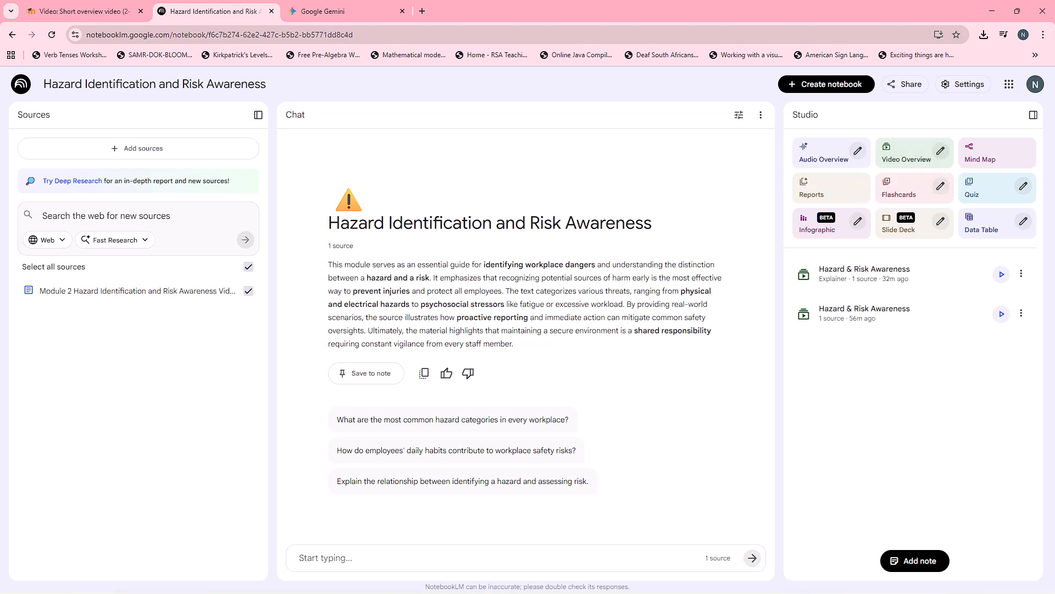
Switch to Moodle, open the Workplace Health & Safety: Essential Training course page, and look through the Module 1 activities
{"action": "left_click", "coordinate": [103, 12]}
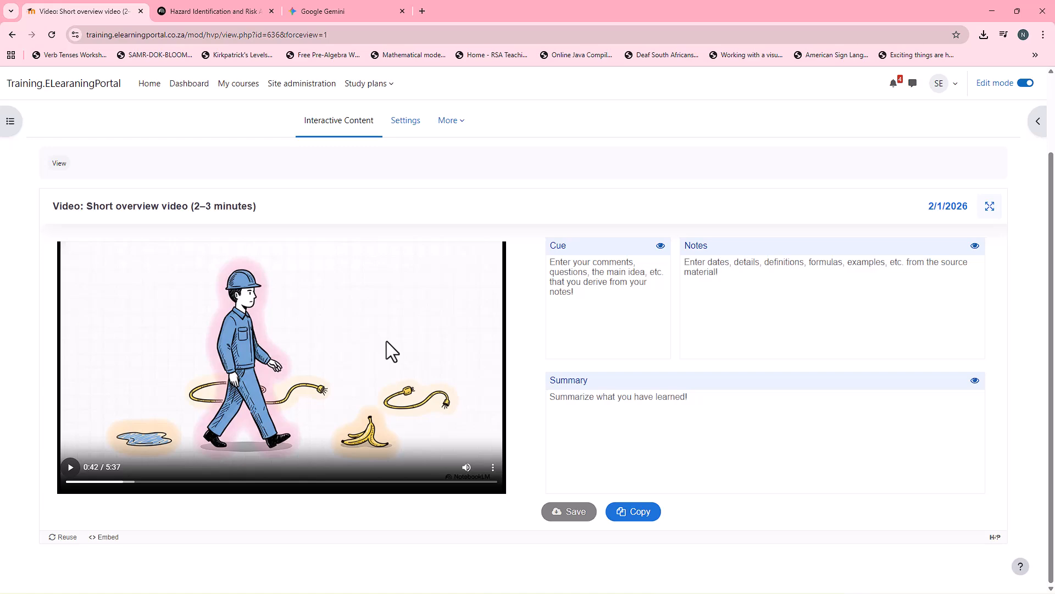
{"action": "scroll", "coordinate": [386, 341], "scroll_direction": "up", "scroll_amount": 2}
{"action": "left_click", "coordinate": [362, 142]}
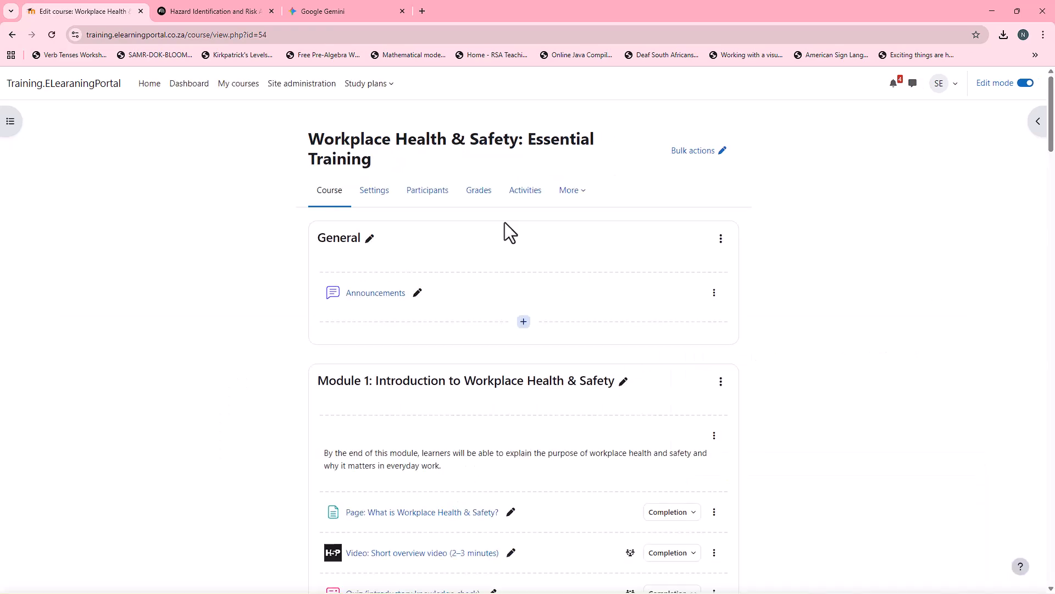
{"action": "left_click", "coordinate": [12, 35]}
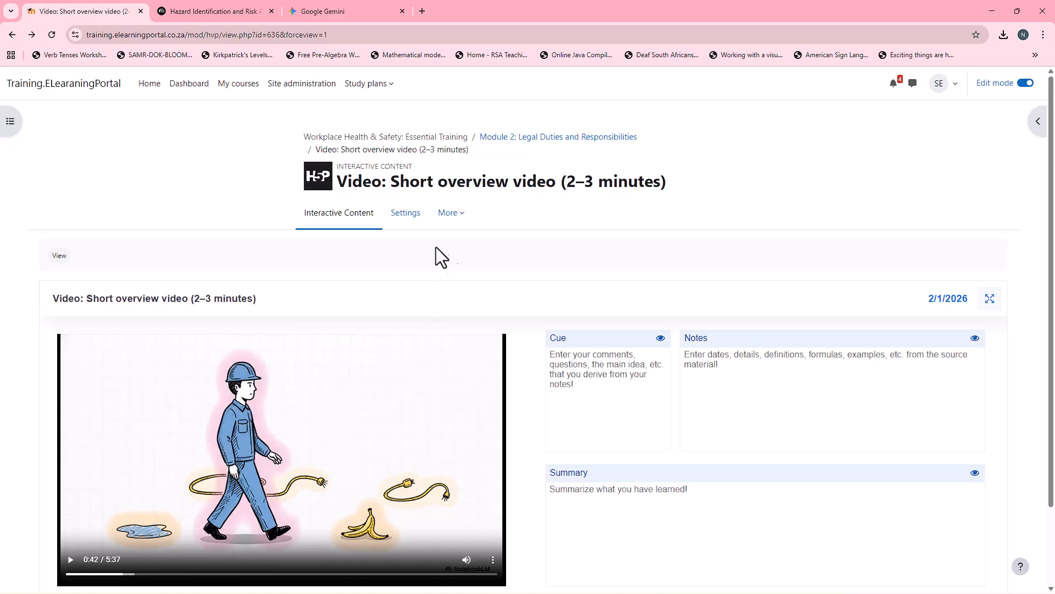
{"action": "left_click", "coordinate": [407, 138]}
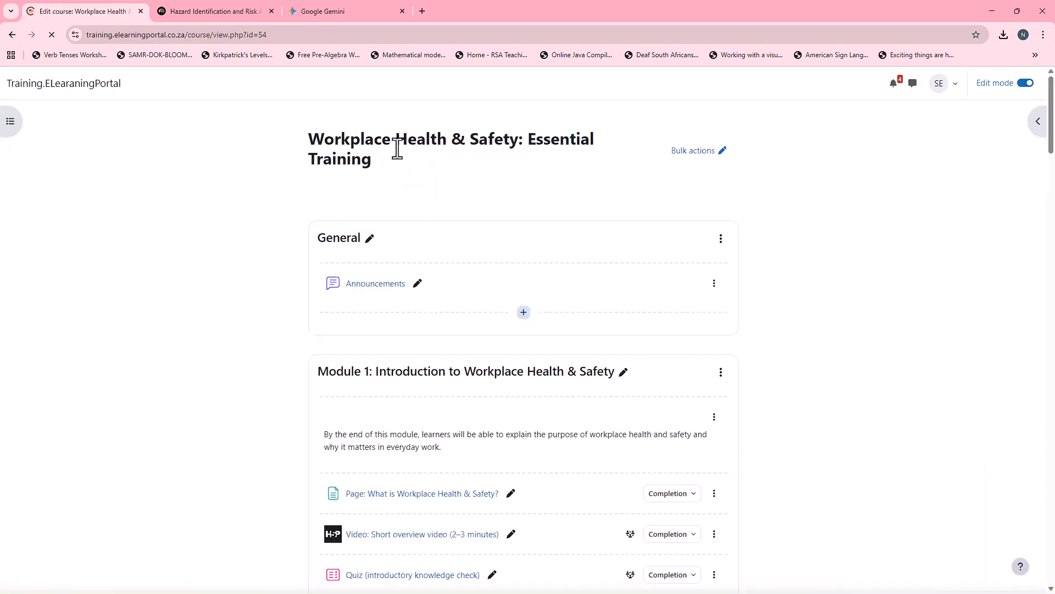
{"action": "scroll", "coordinate": [507, 443], "scroll_direction": "down", "scroll_amount": 2}
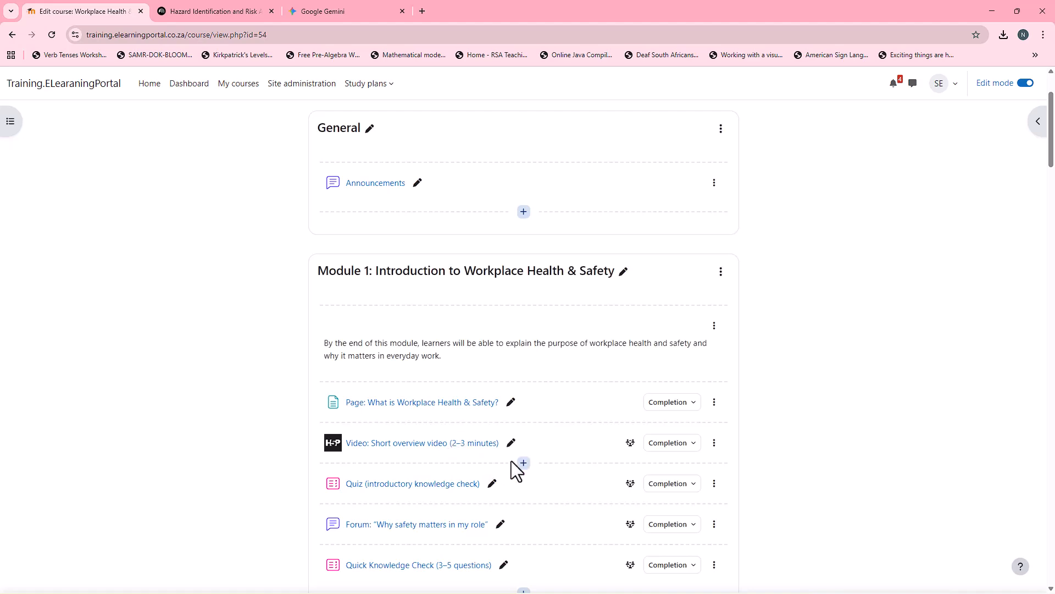
{"action": "key", "text": "ctrl+Tab"}
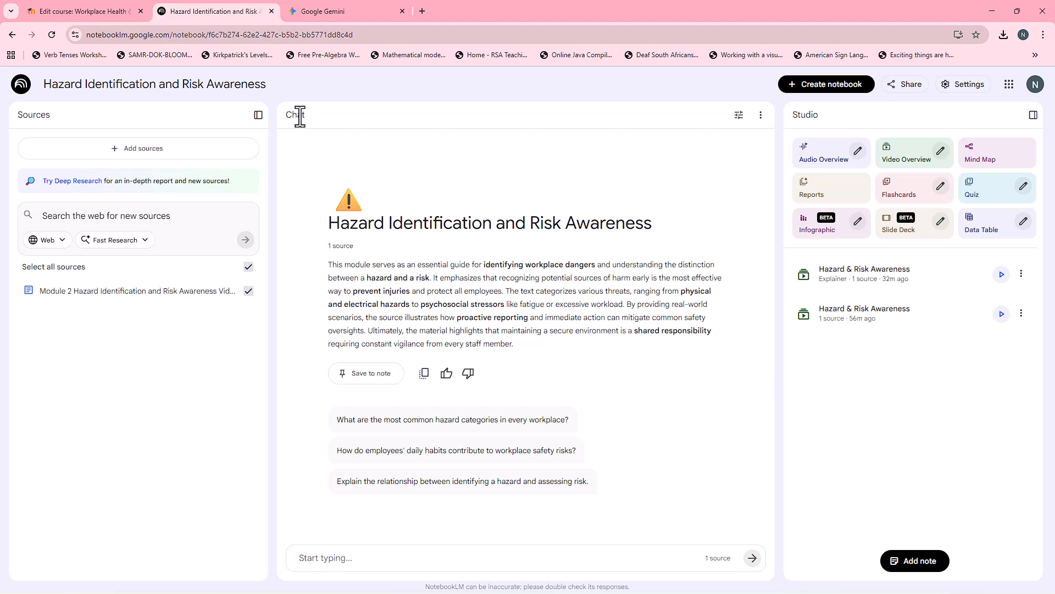
{"action": "left_click", "coordinate": [88, 11]}
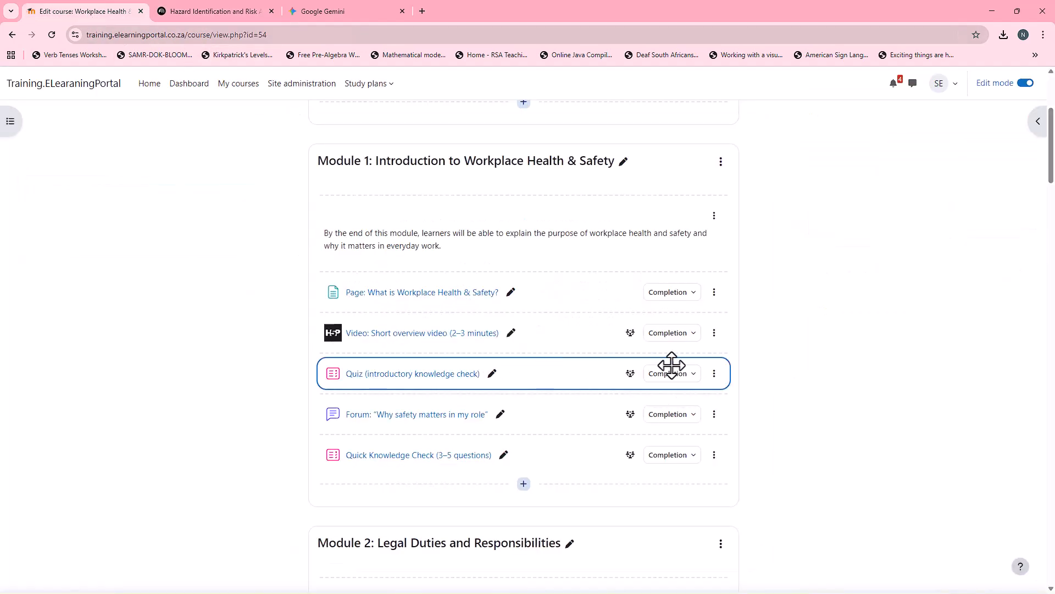